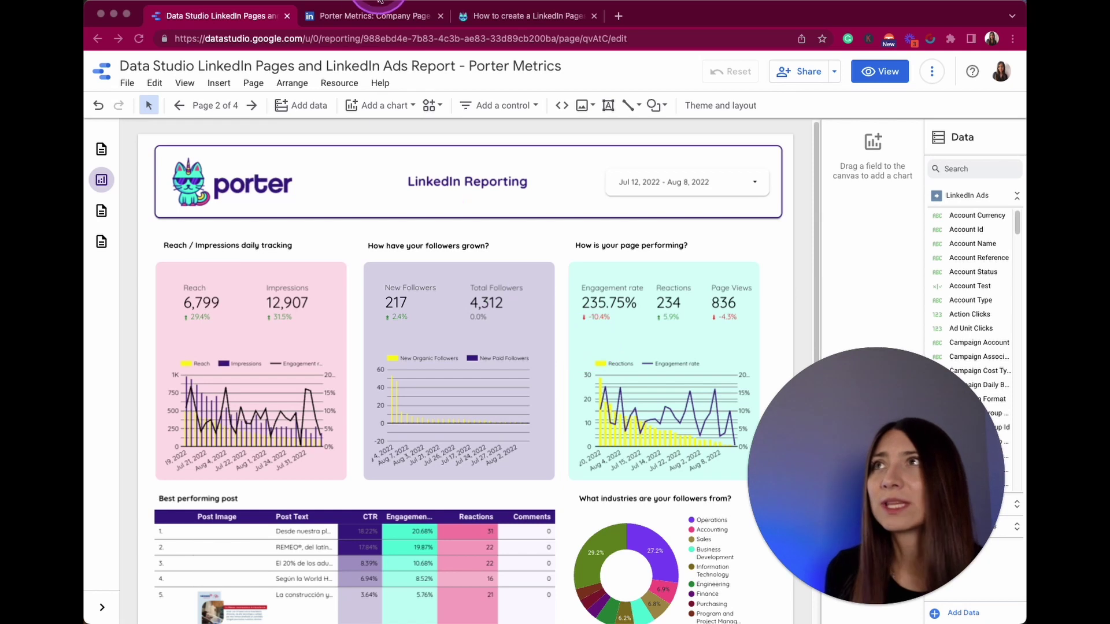
Browse the LinkedIn company page analytics sections, then return to the Data Studio LinkedIn report.
{"action": "left_click", "coordinate": [381, 23]}
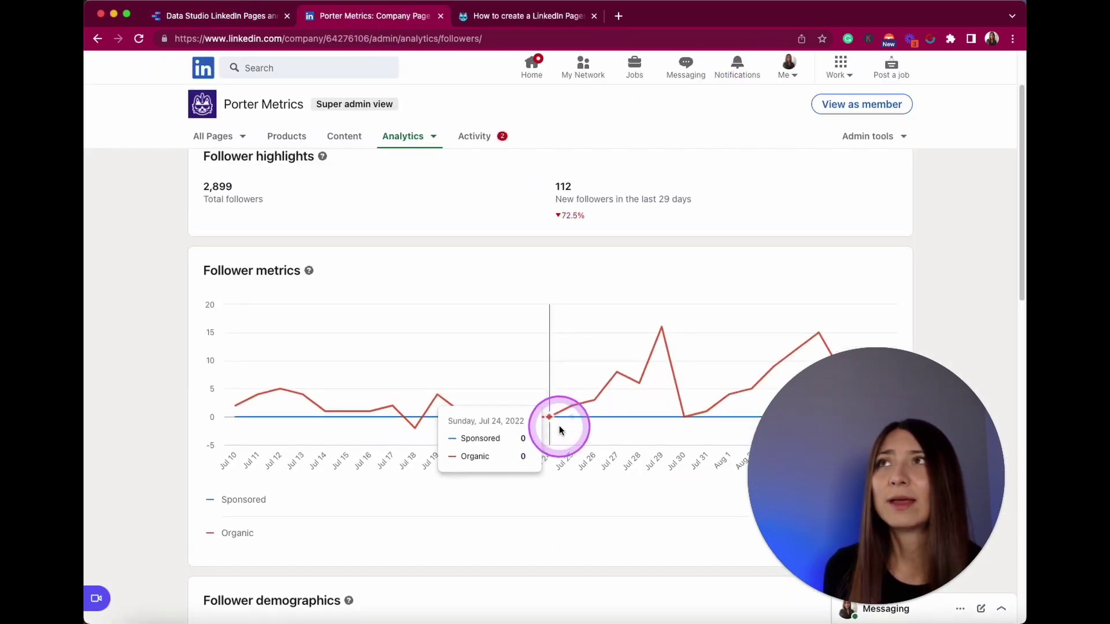
{"action": "scroll", "coordinate": [560, 429], "scroll_direction": "up", "scroll_amount": 2}
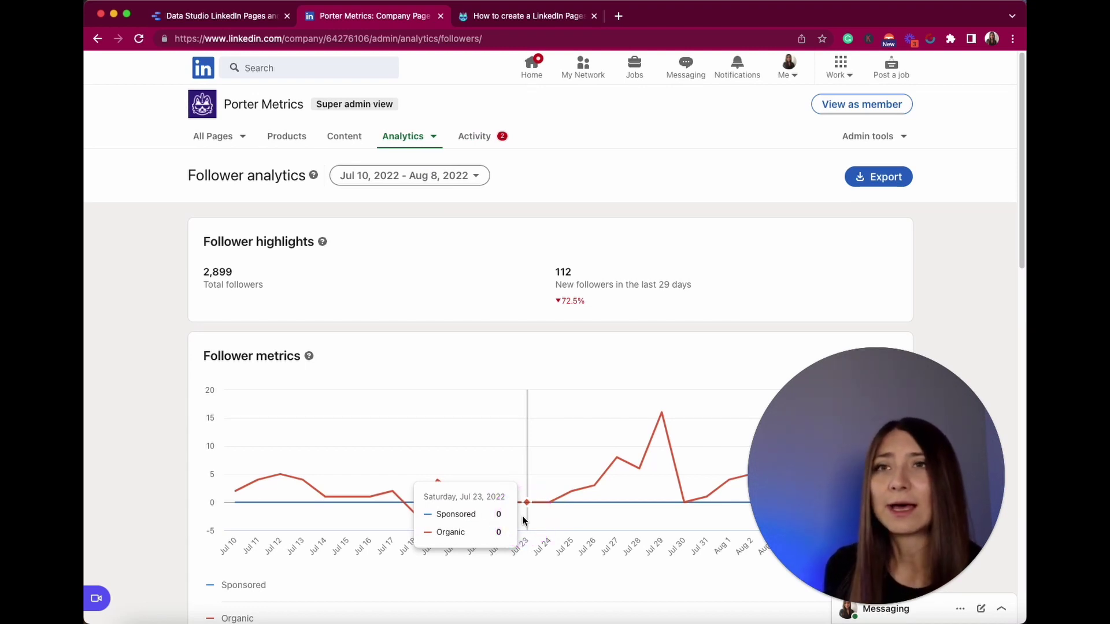
{"action": "left_click", "coordinate": [432, 138]}
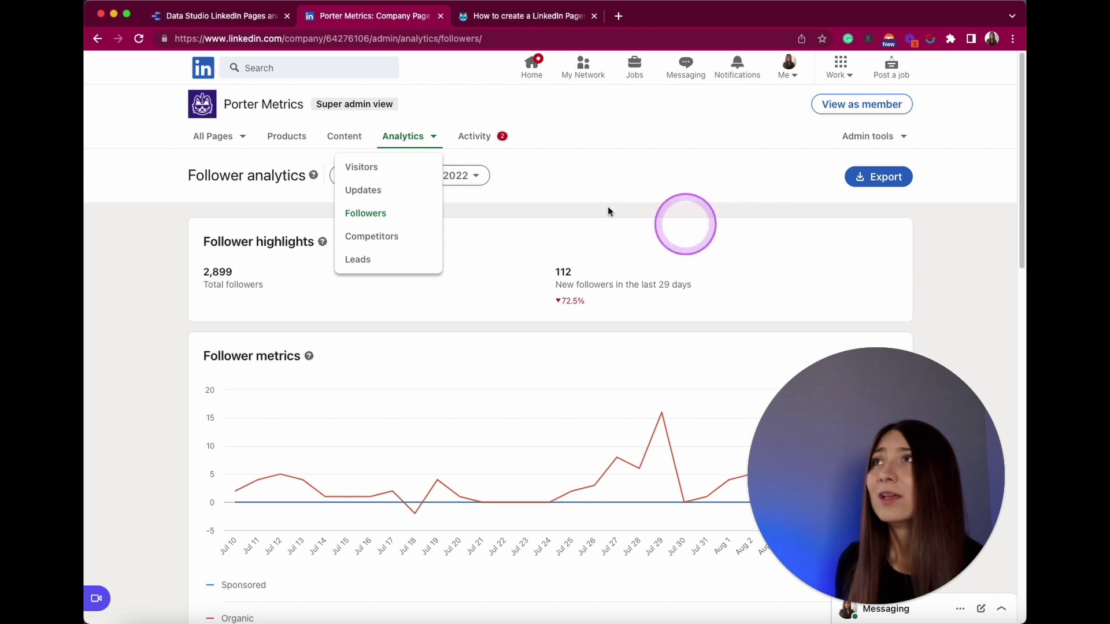
{"action": "left_click", "coordinate": [220, 16]}
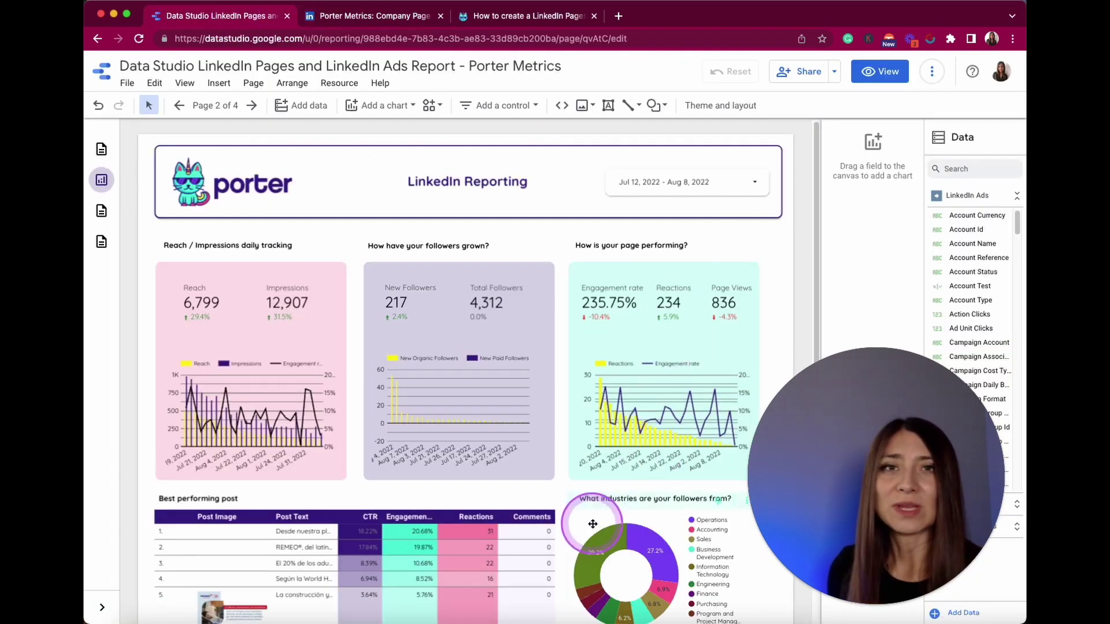
{"action": "mouse_move", "coordinate": [802, 579]}
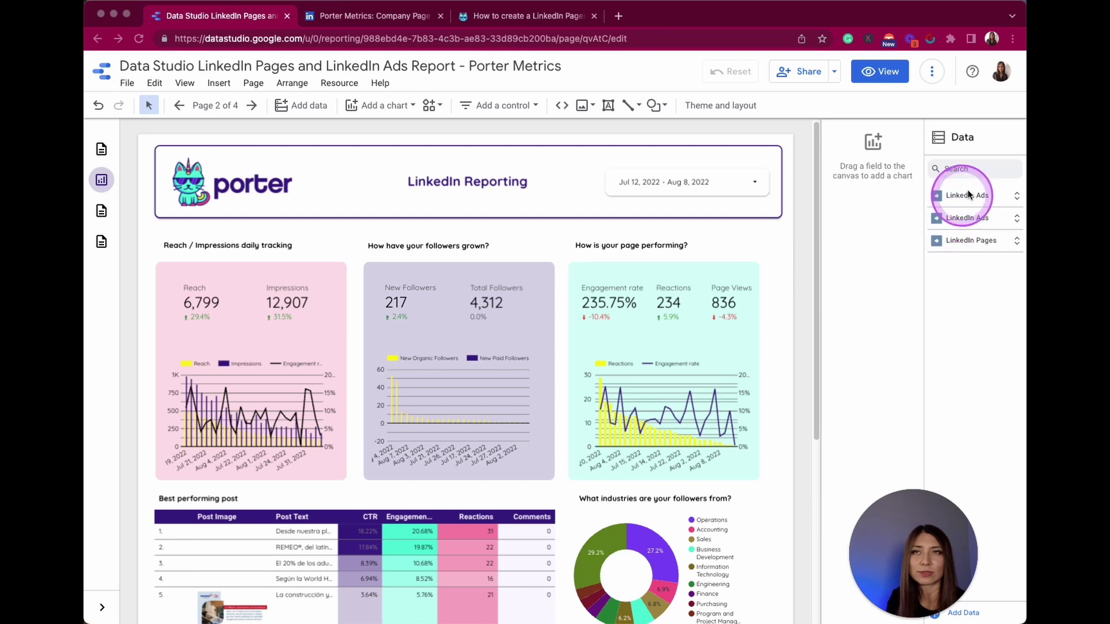
Expand and collapse the second LinkedIn Ads source, then expand LinkedIn Pages to show About Page Views, Clicks, Comments.
{"action": "left_click", "coordinate": [1016, 224]}
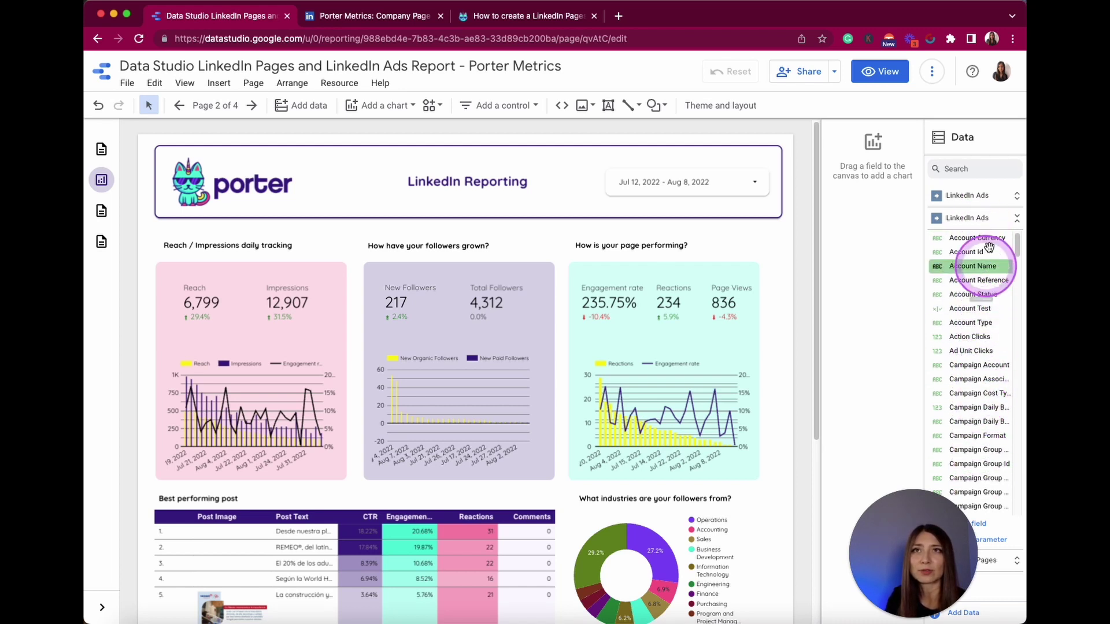
{"action": "left_click", "coordinate": [1009, 219]}
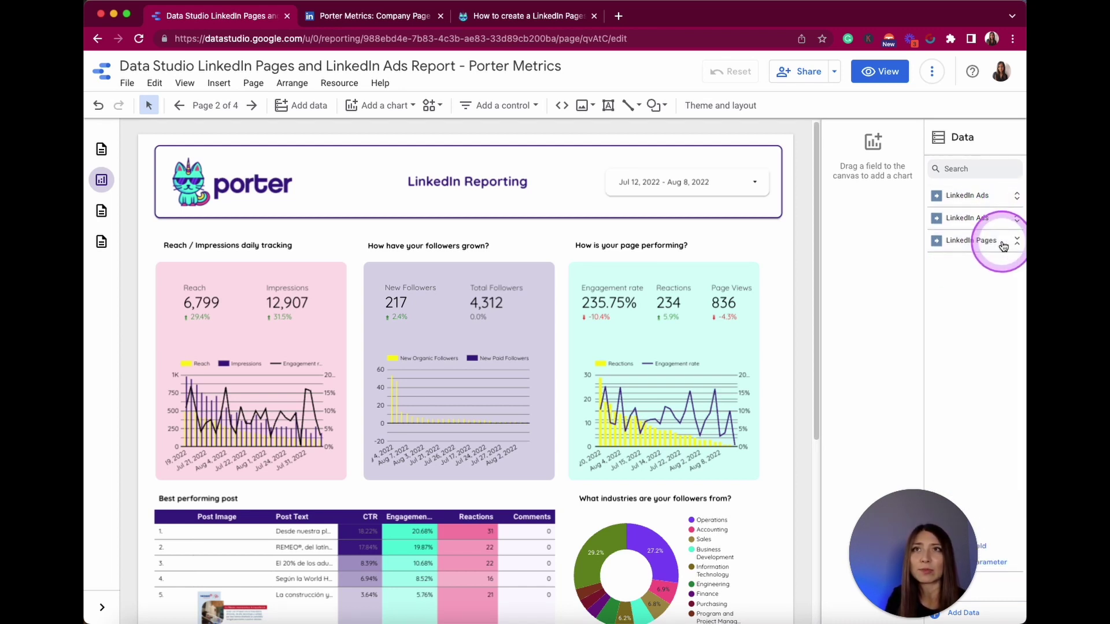
{"action": "left_click", "coordinate": [1003, 241]}
{"action": "left_click", "coordinate": [965, 403]}
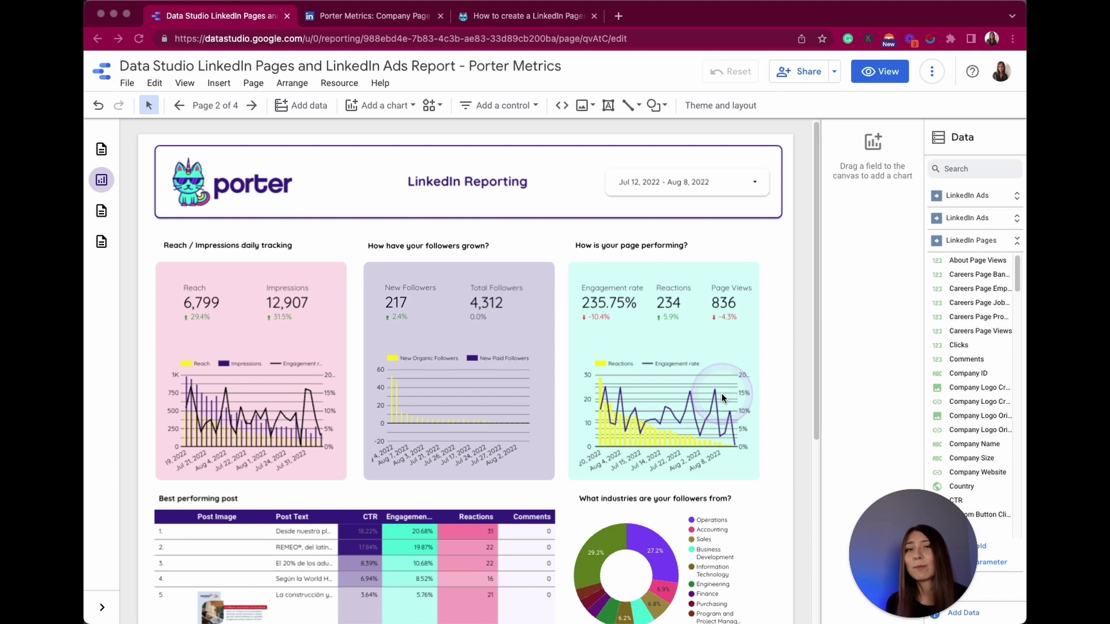
Select the Reach/Impressions time-series chart and check its Jul 27 Reach and Impressions values.
{"action": "scroll", "coordinate": [370, 440], "scroll_direction": "down", "scroll_amount": 3}
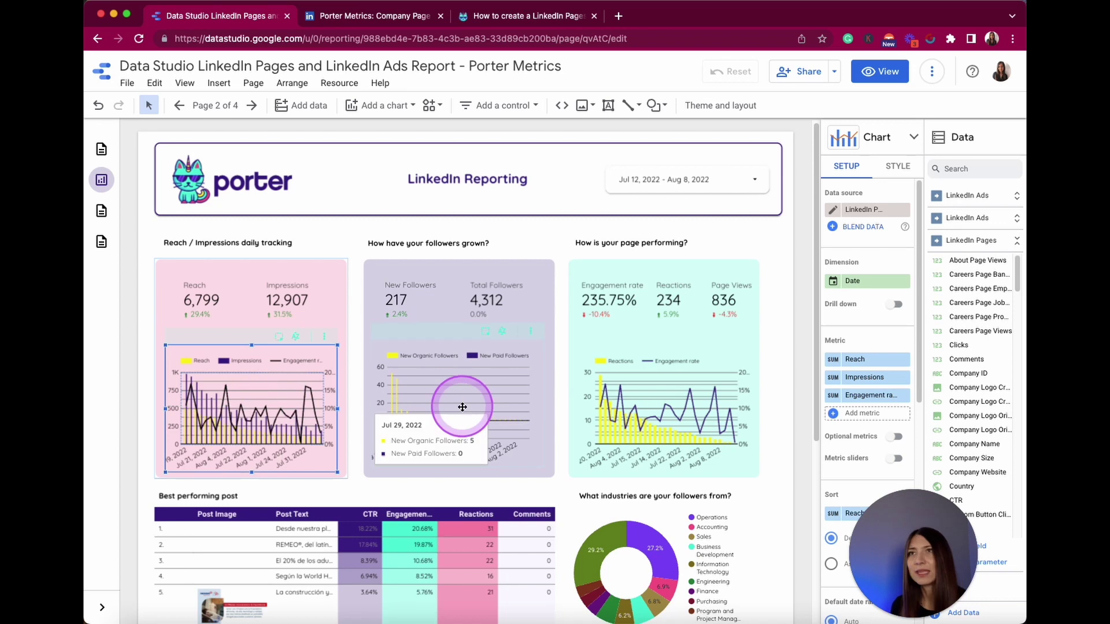
{"action": "mouse_move", "coordinate": [303, 418]}
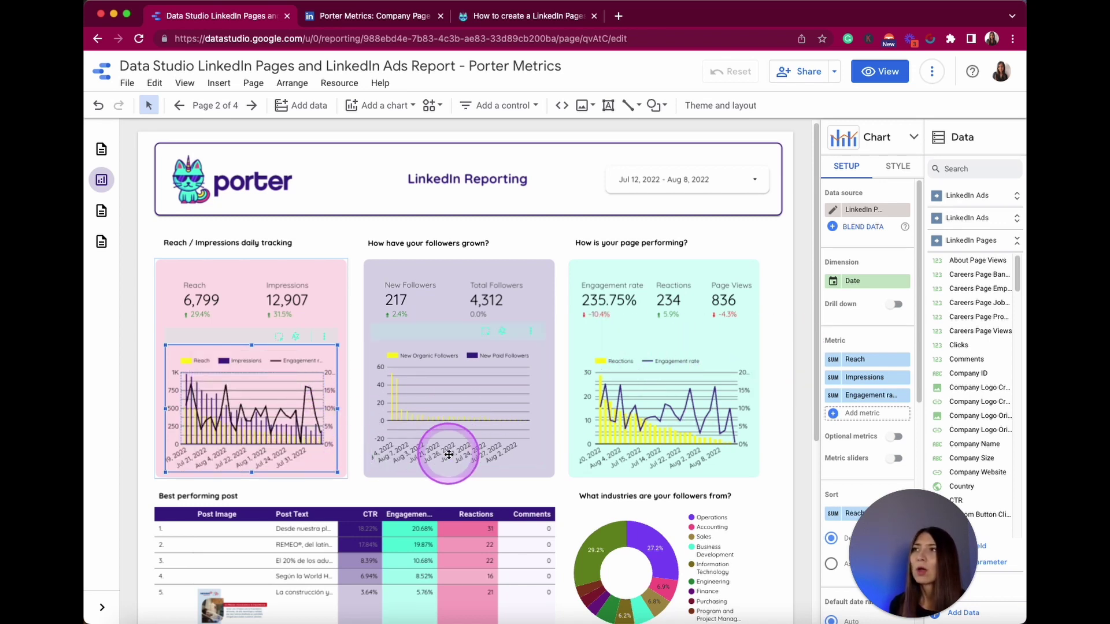
{"action": "mouse_move", "coordinate": [434, 437]}
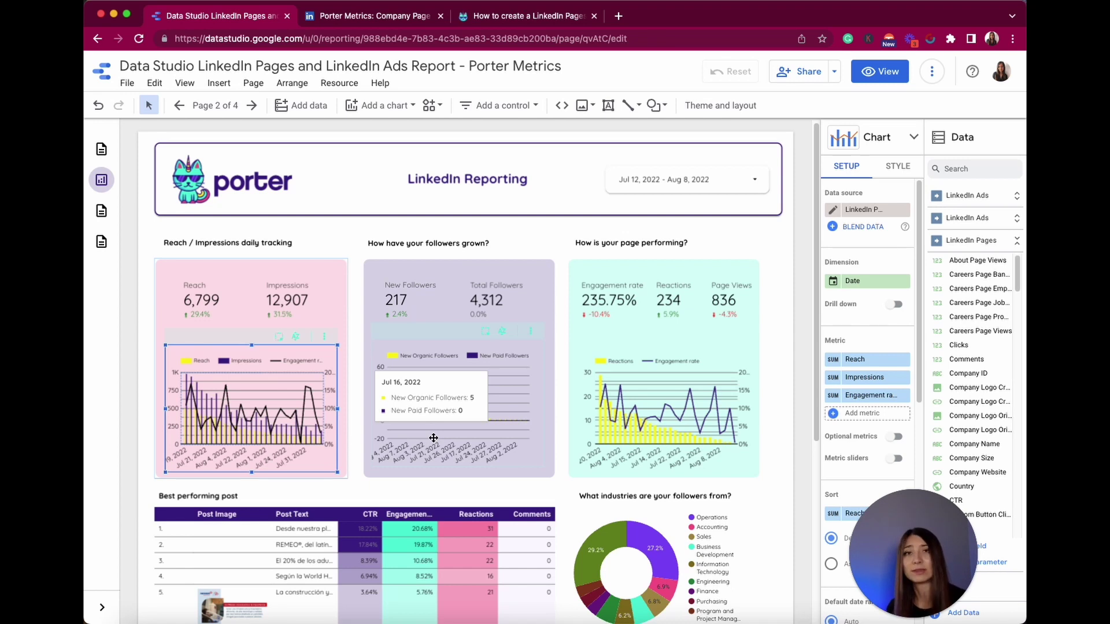
{"action": "left_click", "coordinate": [337, 389]}
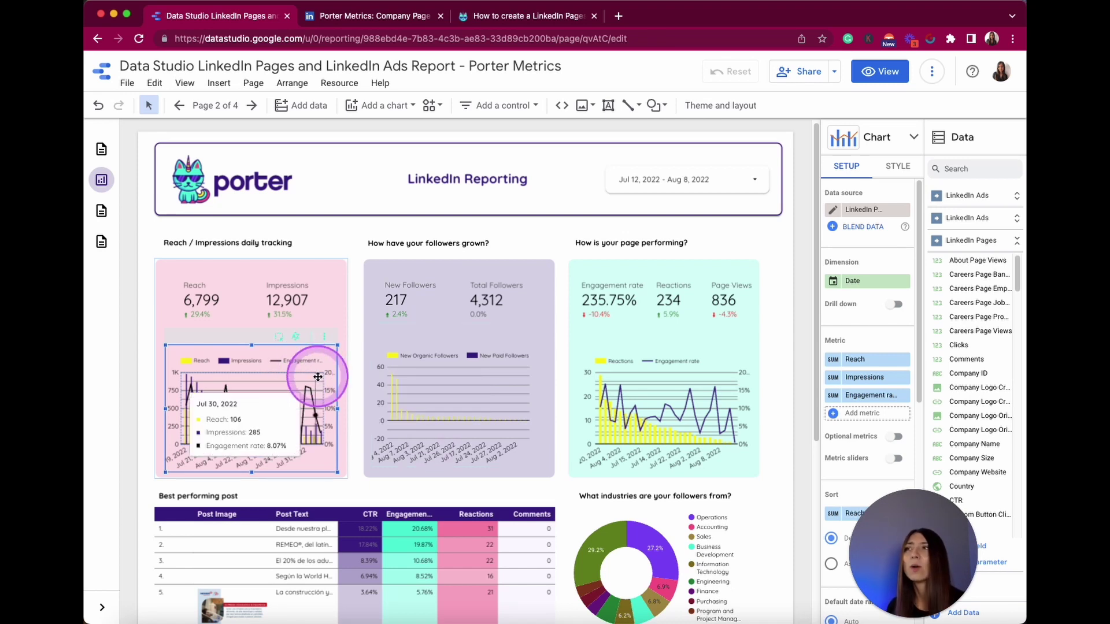
{"action": "left_click", "coordinate": [309, 389]}
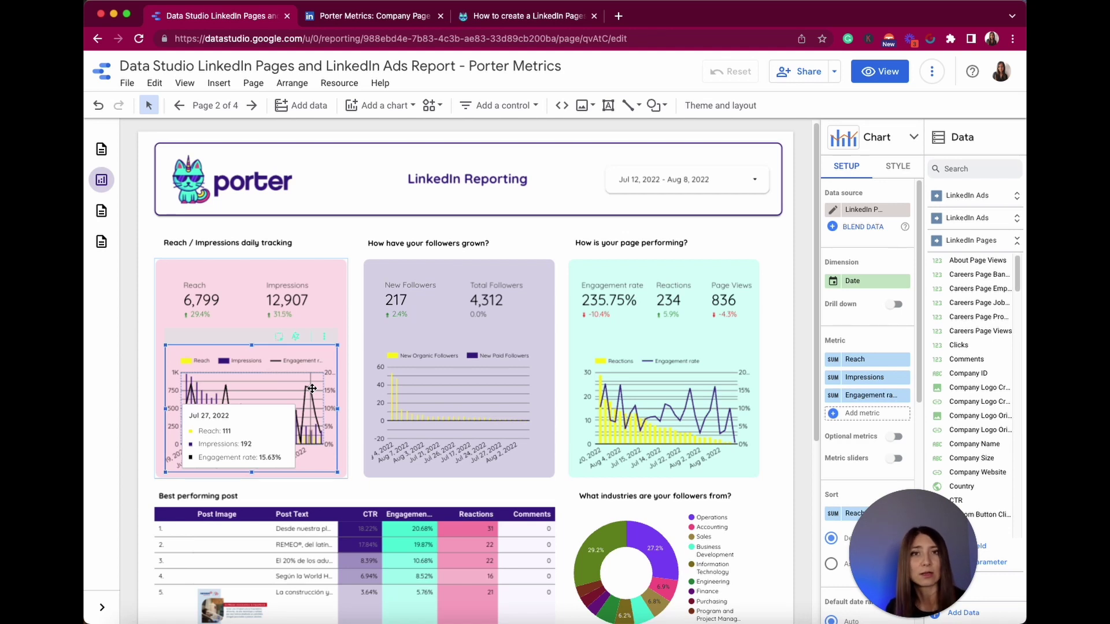
{"action": "left_click", "coordinate": [316, 363]}
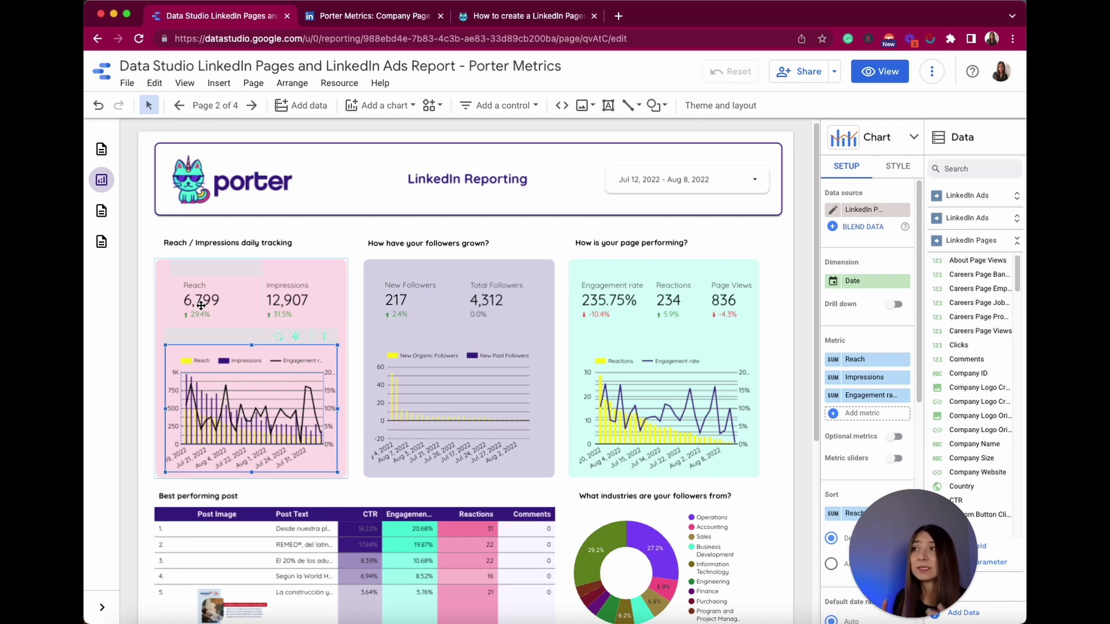
{"action": "left_click", "coordinate": [241, 366]}
Select the five-component followers-growth group, then switch the selection to the page-performance group.
{"action": "left_click", "coordinate": [216, 429]}
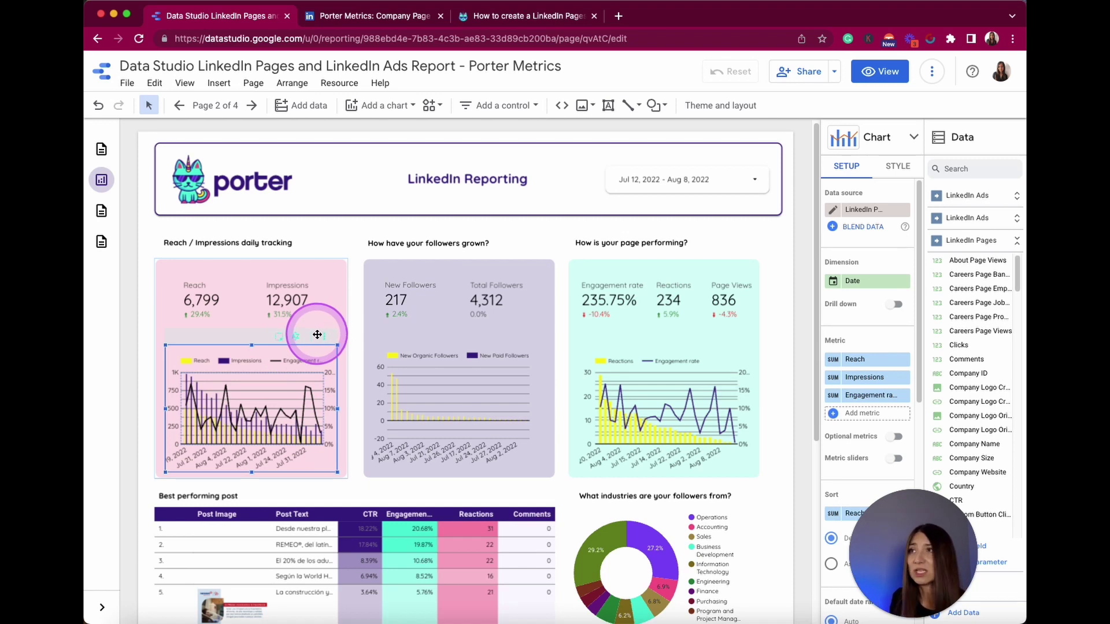
{"action": "left_click", "coordinate": [463, 382]}
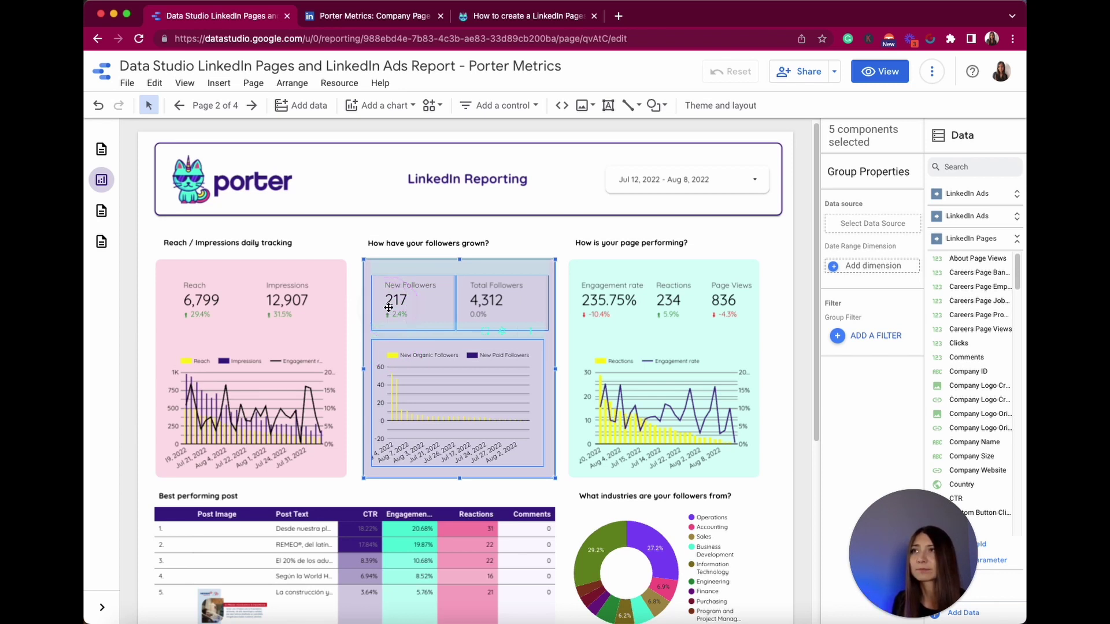
{"action": "left_click", "coordinate": [617, 269]}
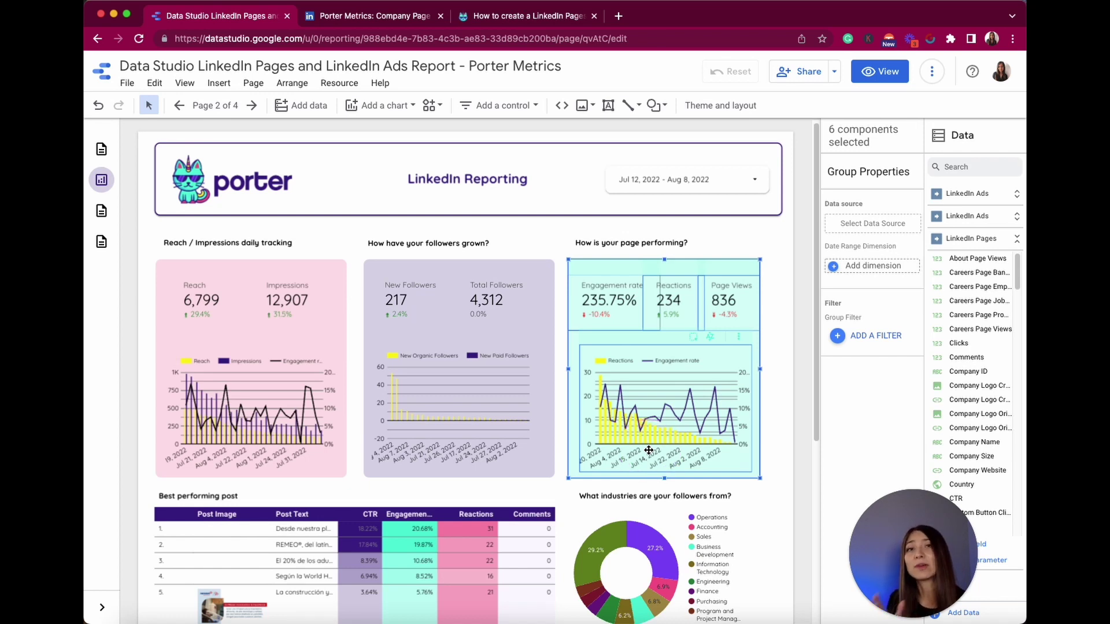
Select the Page Views scorecard inside the page-performance group to show its Chart Setup.
{"action": "mouse_move", "coordinate": [734, 496]}
{"action": "left_mouse_down"}
{"action": "mouse_move", "coordinate": [651, 422]}
{"action": "mouse_move", "coordinate": [653, 466]}
{"action": "left_mouse_up"}
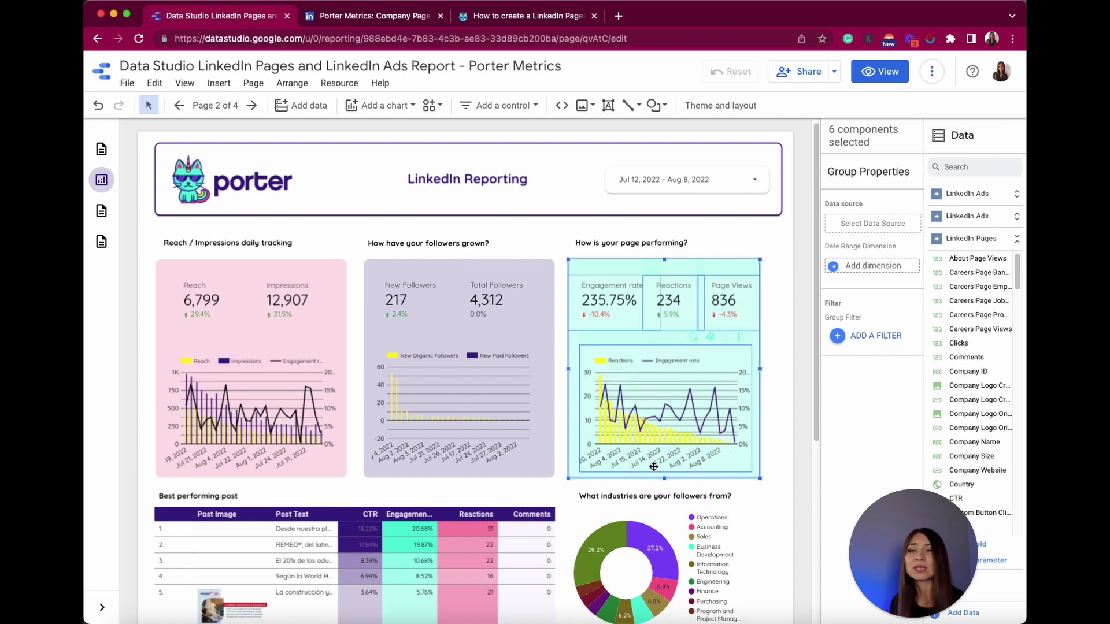
{"action": "left_click", "coordinate": [662, 447]}
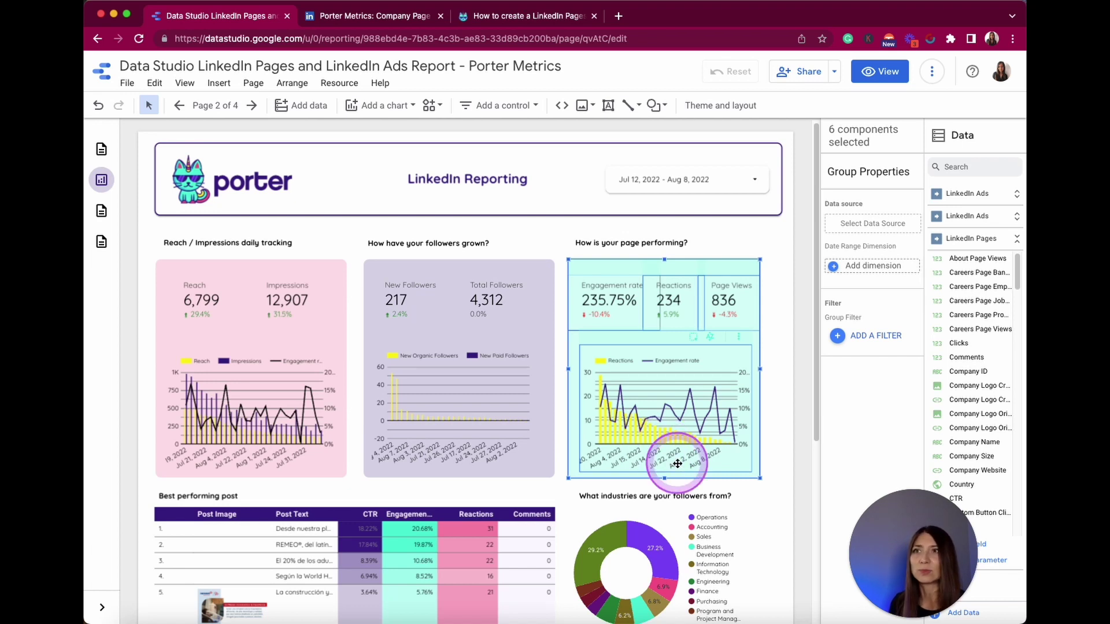
{"action": "left_click", "coordinate": [734, 309]}
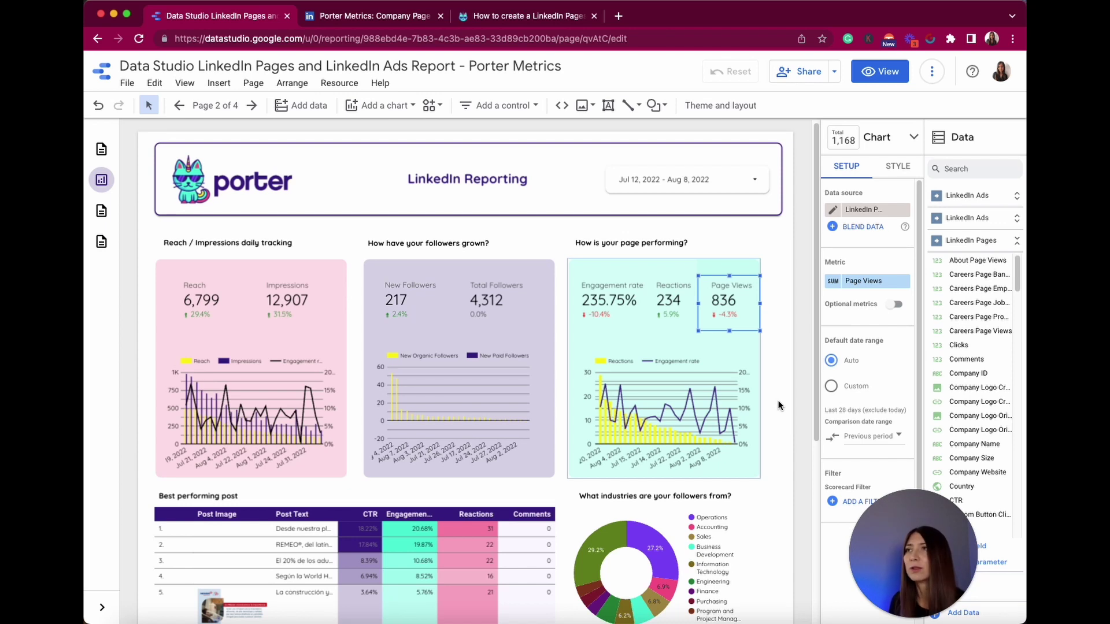
Review page 2's Best performing post table and industries donut, then move on to page 3.
{"action": "scroll", "coordinate": [579, 329], "scroll_direction": "down", "scroll_amount": 5}
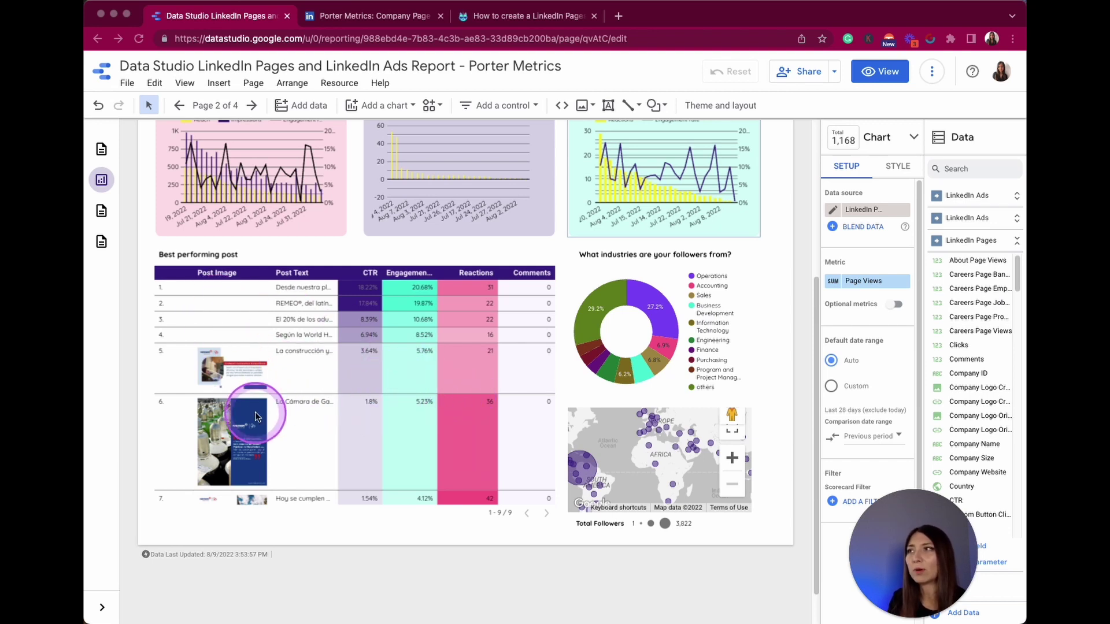
{"action": "scroll", "coordinate": [248, 416], "scroll_direction": "down", "scroll_amount": 1}
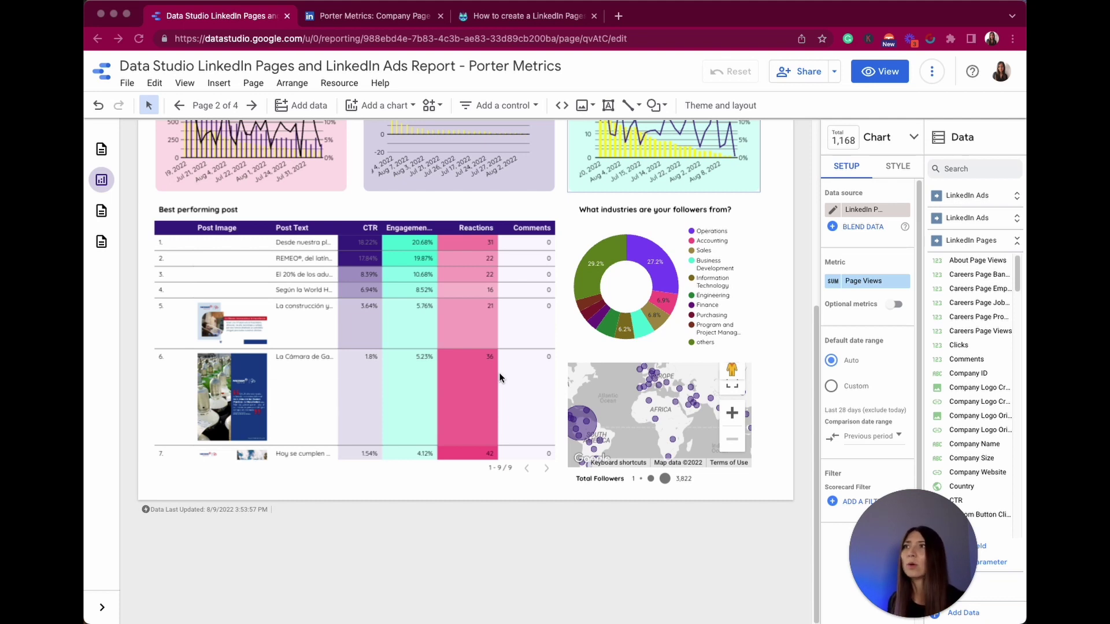
{"action": "left_click", "coordinate": [501, 337]}
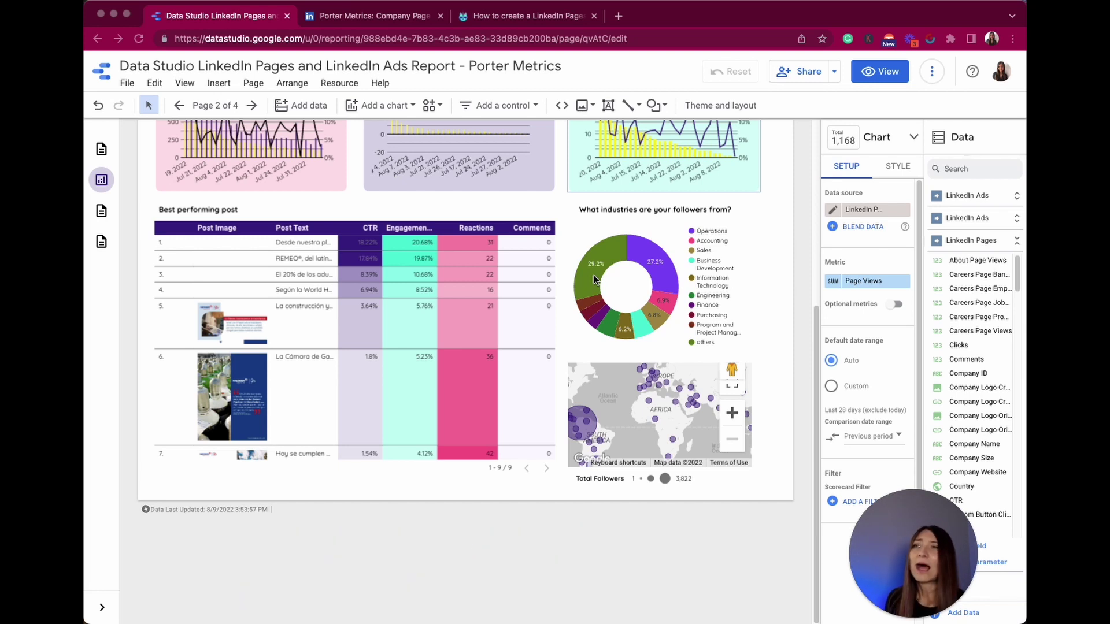
{"action": "left_click", "coordinate": [646, 252]}
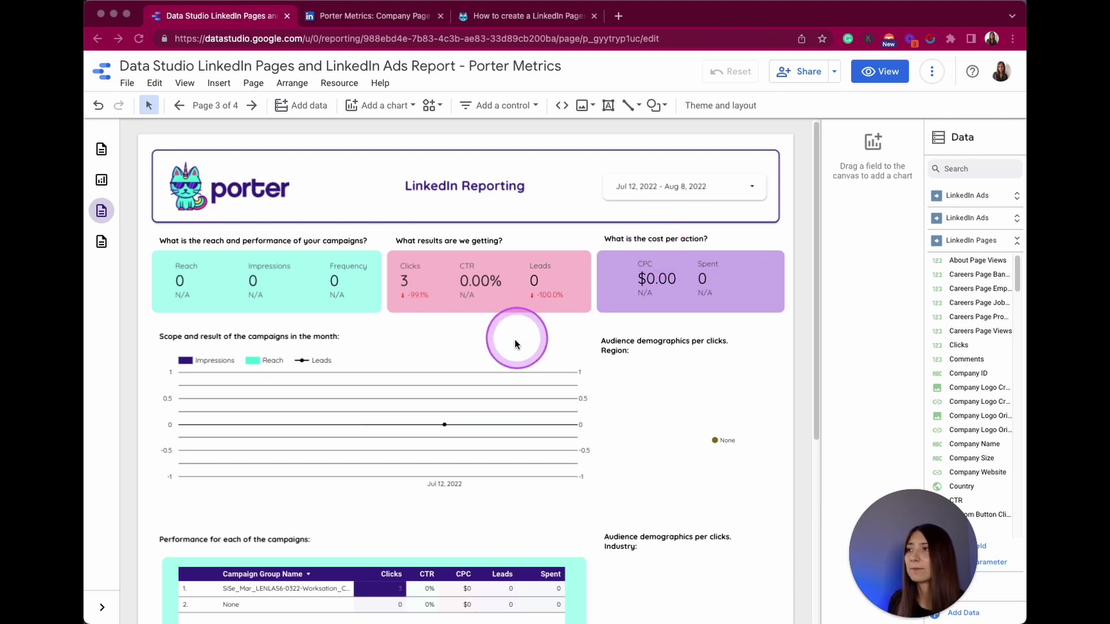
Scroll down the third report page to its Impressions, Reach and Leads chart.
{"action": "scroll", "coordinate": [538, 370], "scroll_direction": "down", "scroll_amount": 3}
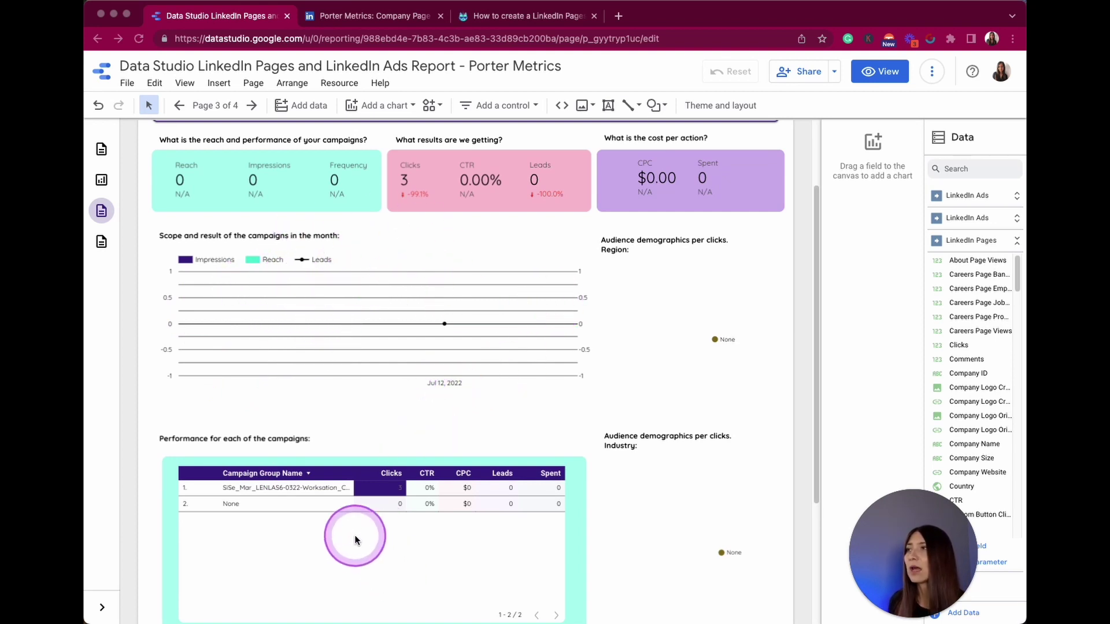
{"action": "scroll", "coordinate": [355, 538], "scroll_direction": "down", "scroll_amount": 3}
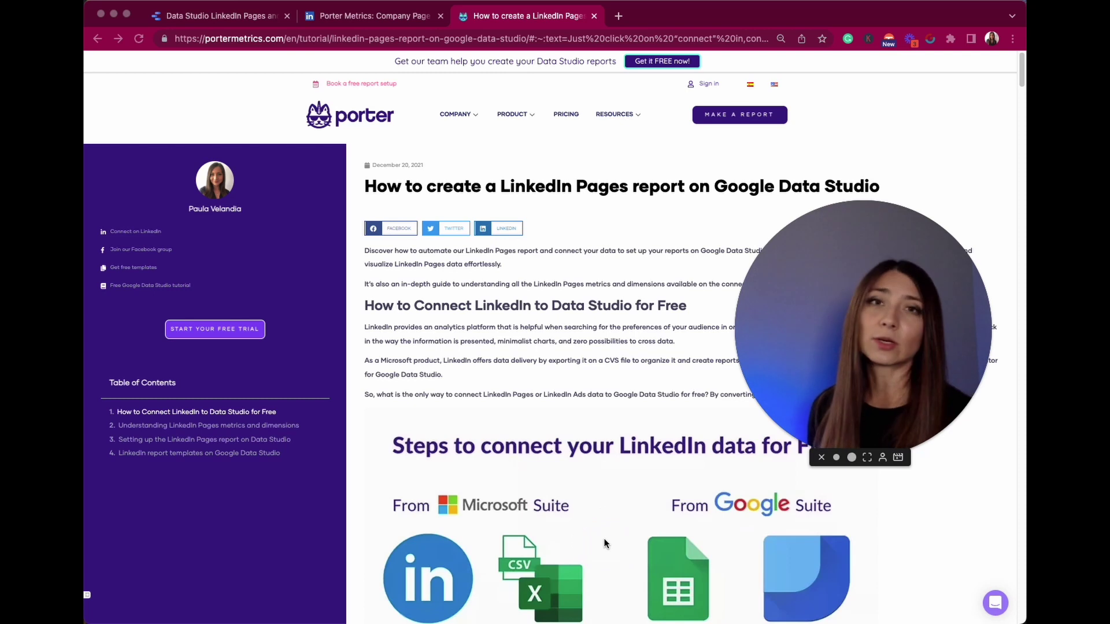
{"action": "left_click", "coordinate": [577, 411]}
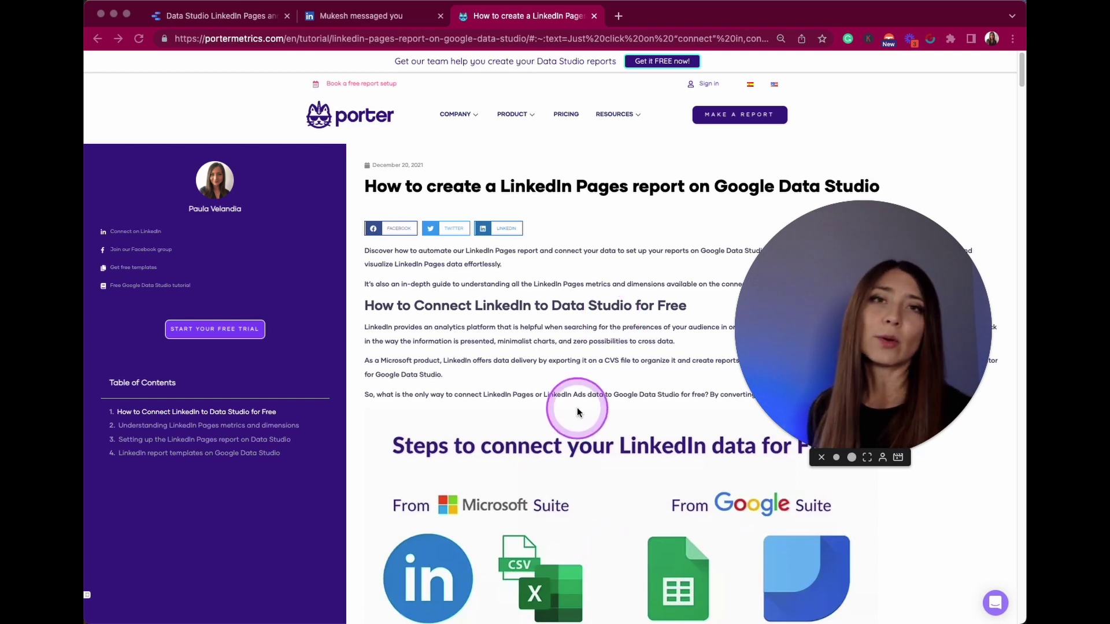
{"action": "scroll", "coordinate": [577, 412], "scroll_direction": "down", "scroll_amount": 2}
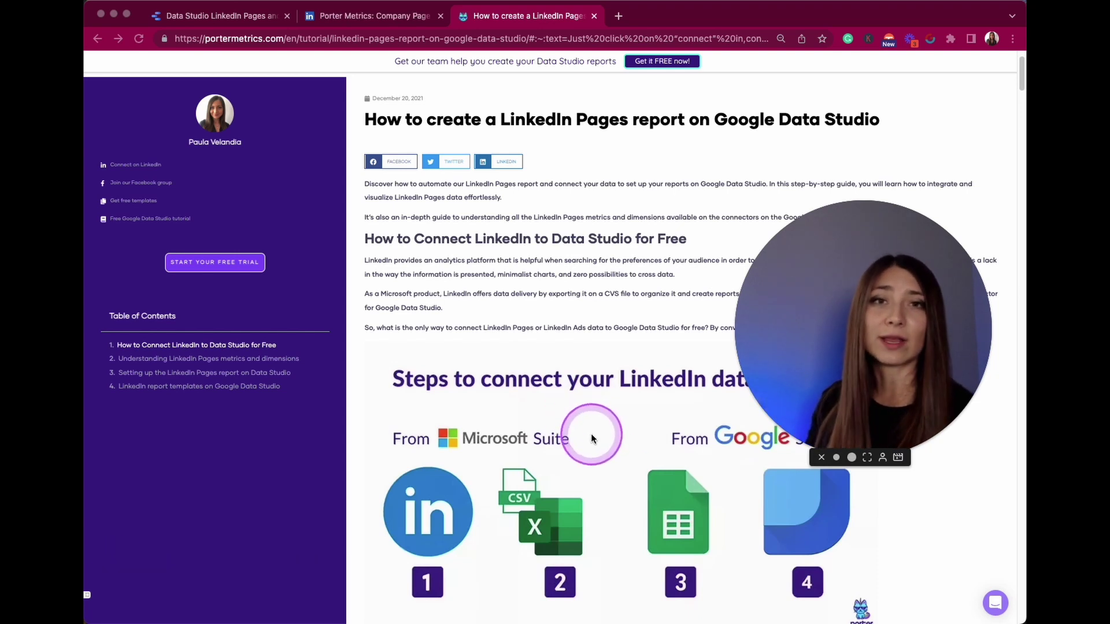
{"action": "scroll", "coordinate": [592, 446], "scroll_direction": "down", "scroll_amount": 8}
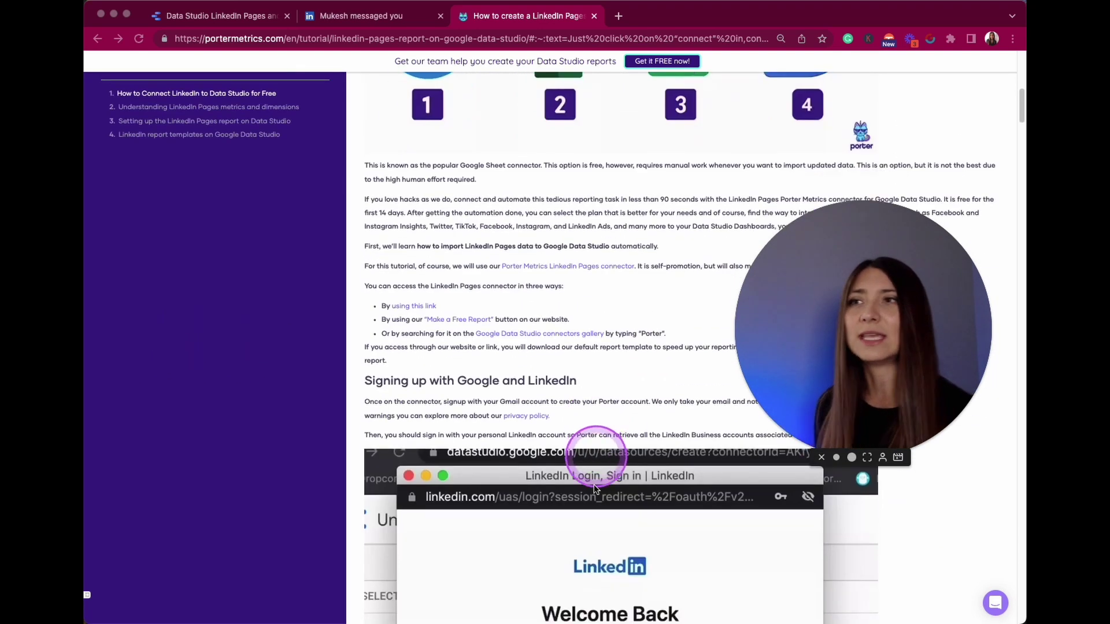
{"action": "scroll", "coordinate": [596, 489], "scroll_direction": "down", "scroll_amount": 5}
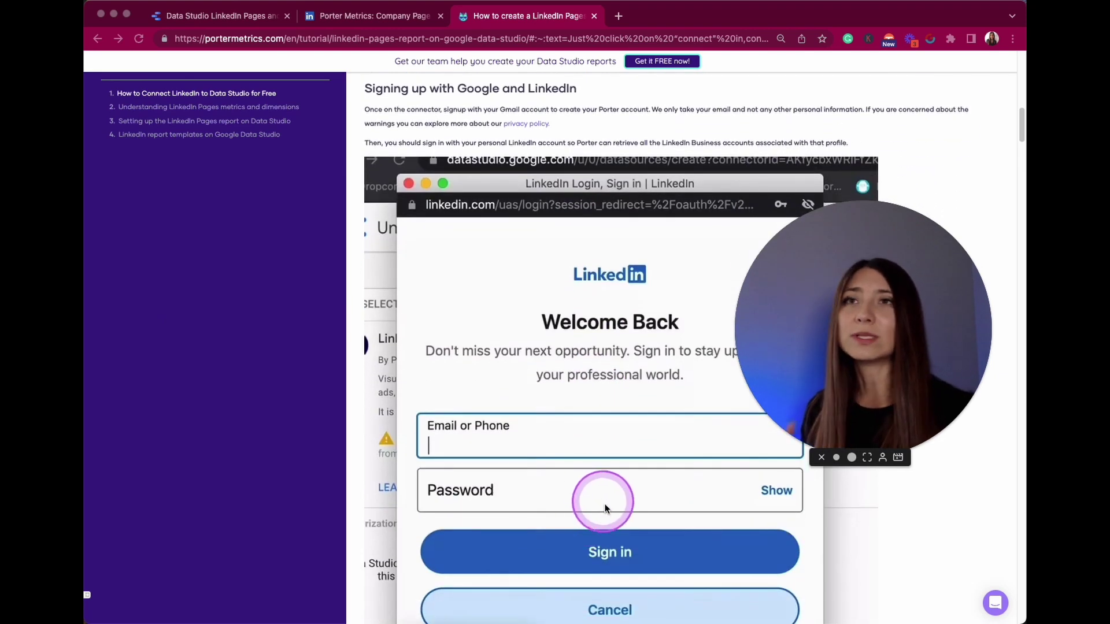
{"action": "scroll", "coordinate": [601, 503], "scroll_direction": "down", "scroll_amount": 3}
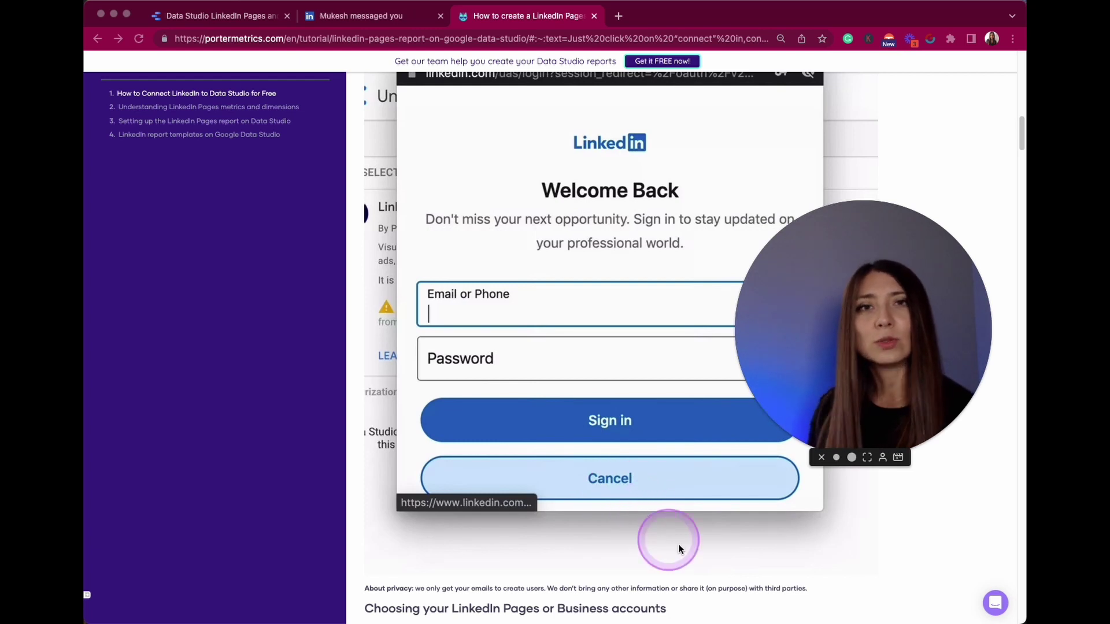
{"action": "scroll", "coordinate": [682, 546], "scroll_direction": "down", "scroll_amount": 5}
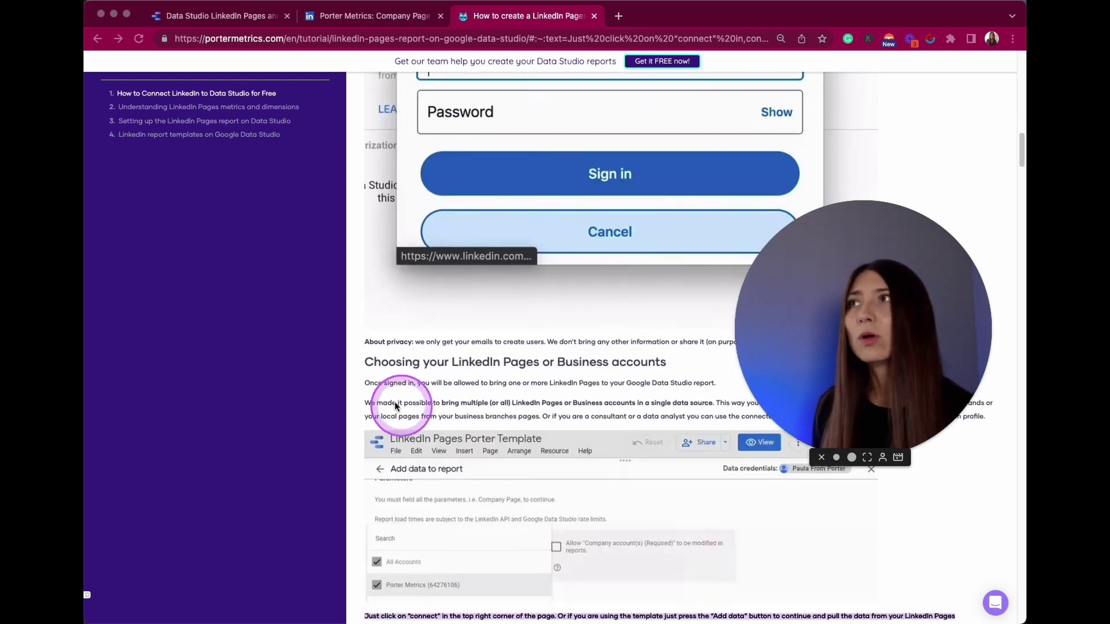
{"action": "scroll", "coordinate": [305, 148], "scroll_direction": "up", "scroll_amount": 15}
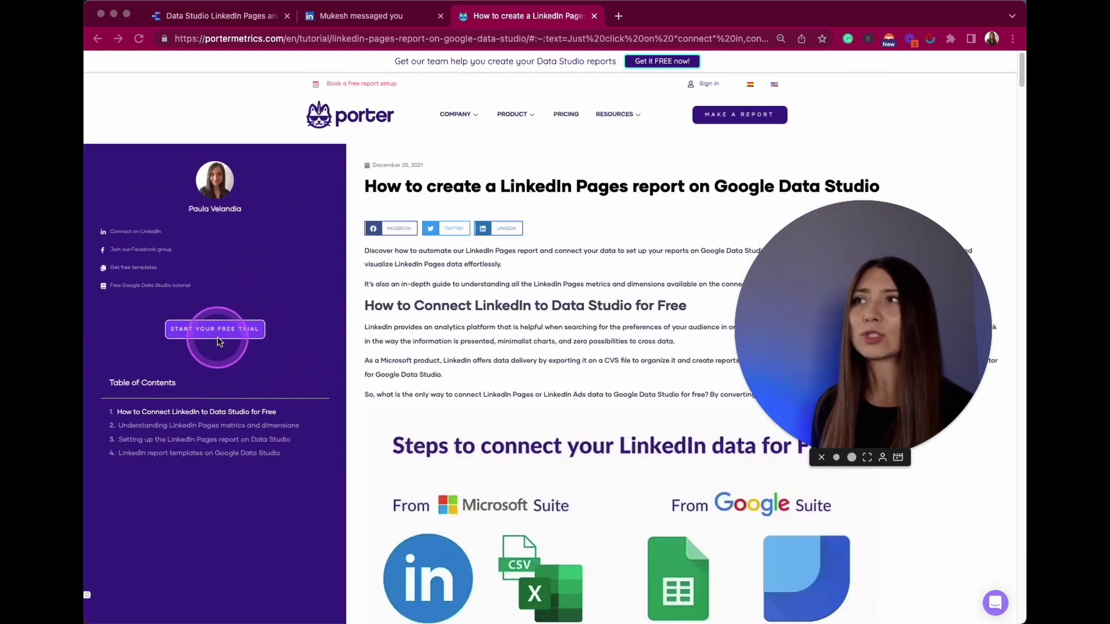
{"action": "left_click", "coordinate": [213, 330]}
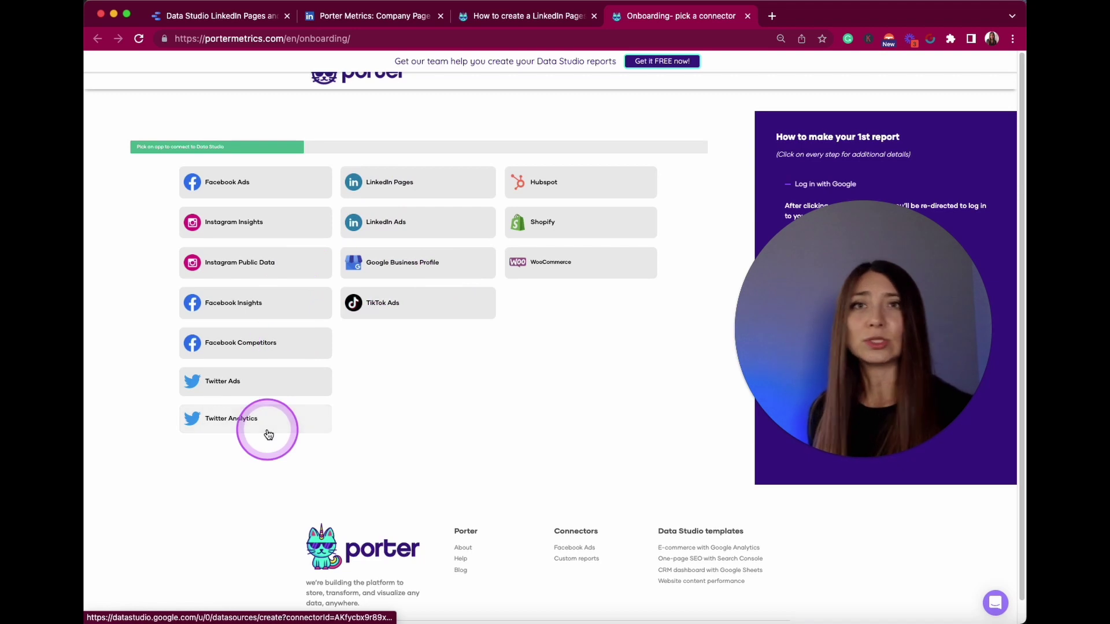
Choose LinkedIn Pages as the app to connect in the free-trial onboarding.
{"action": "left_click", "coordinate": [408, 189]}
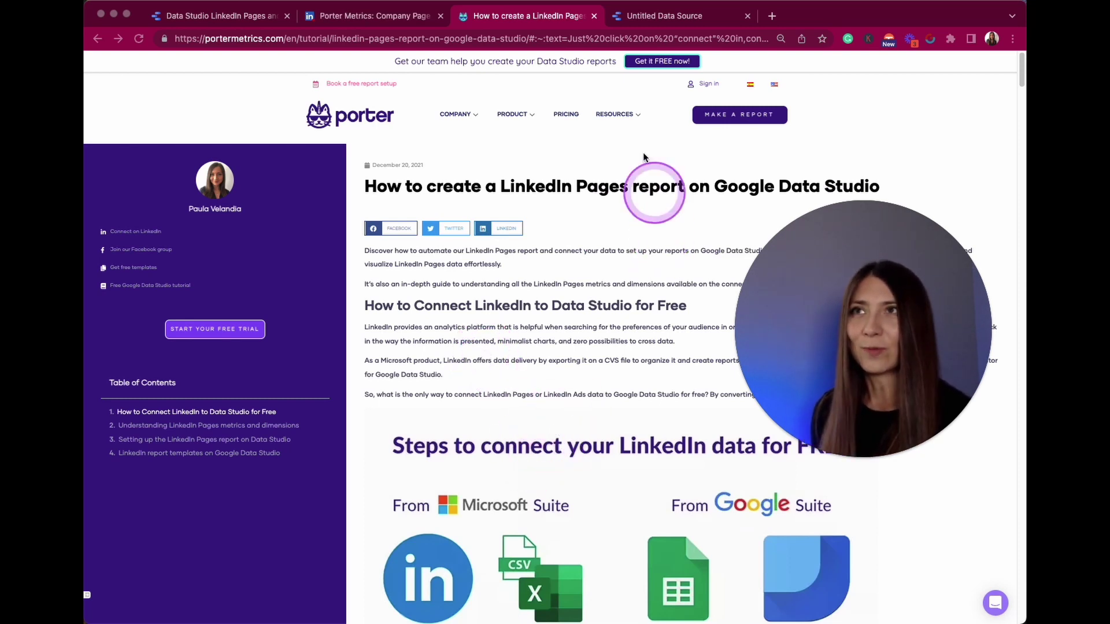
From Resources, open the templates gallery, view LinkedIn Ads templates, then show the Funnels category.
{"action": "left_click", "coordinate": [616, 114]}
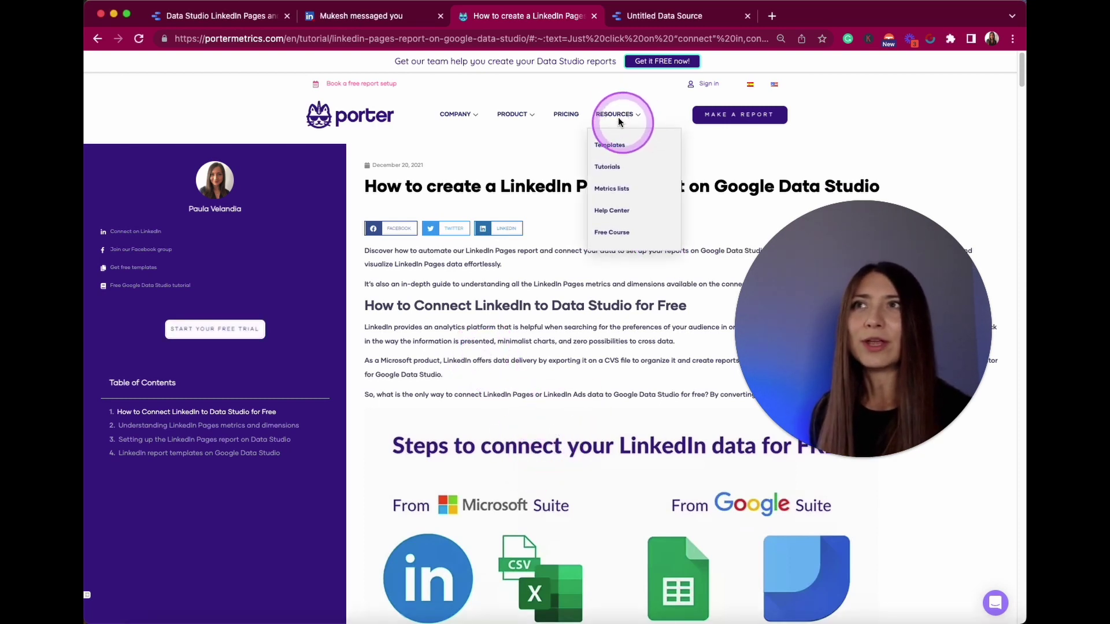
{"action": "left_click", "coordinate": [615, 172]}
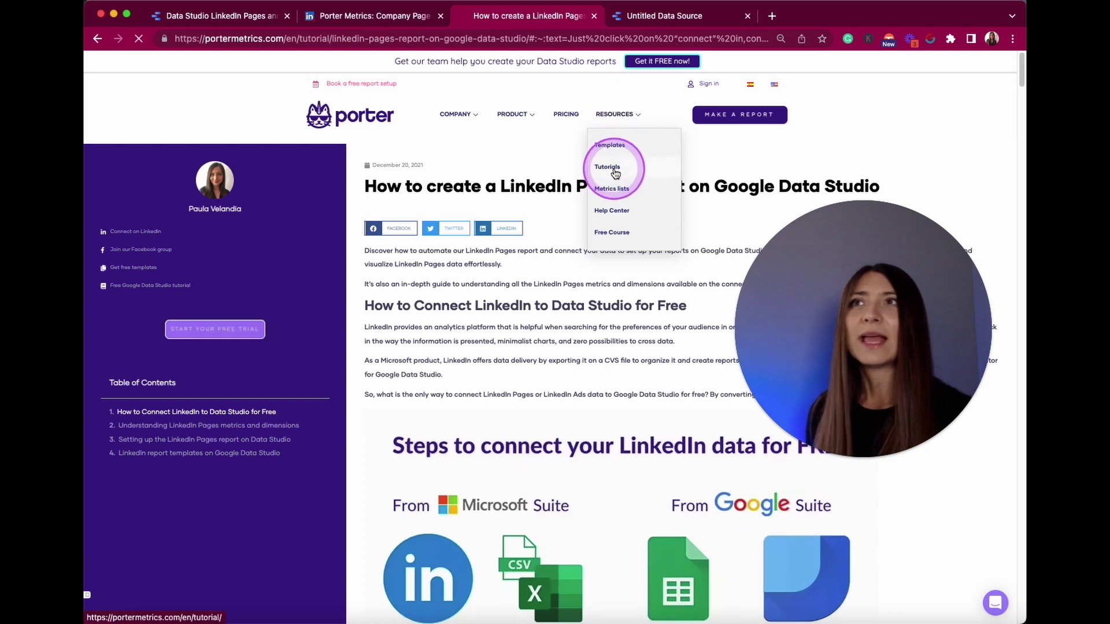
{"action": "left_click", "coordinate": [614, 149]}
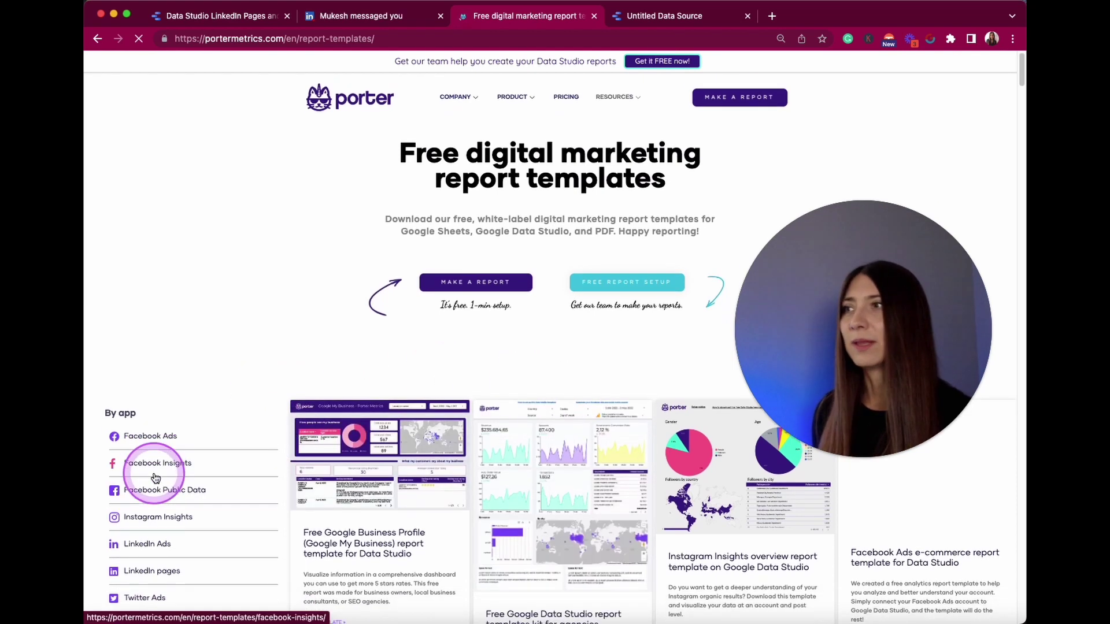
{"action": "scroll", "coordinate": [173, 485], "scroll_direction": "down", "scroll_amount": 5}
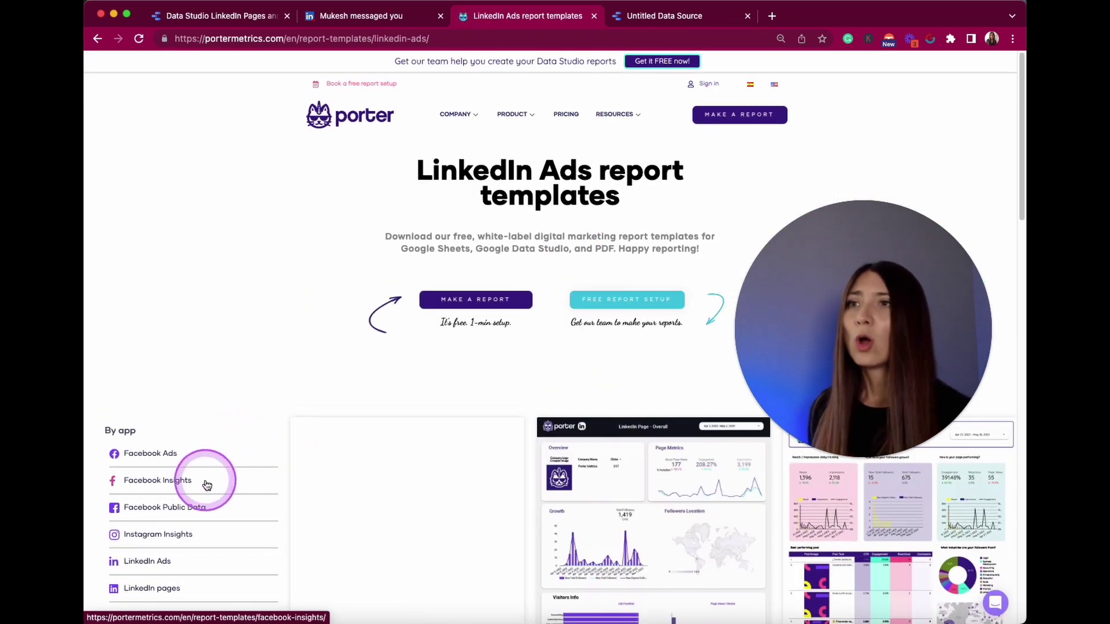
{"action": "scroll", "coordinate": [239, 494], "scroll_direction": "down", "scroll_amount": 1}
{"action": "scroll", "coordinate": [245, 506], "scroll_direction": "down", "scroll_amount": 15}
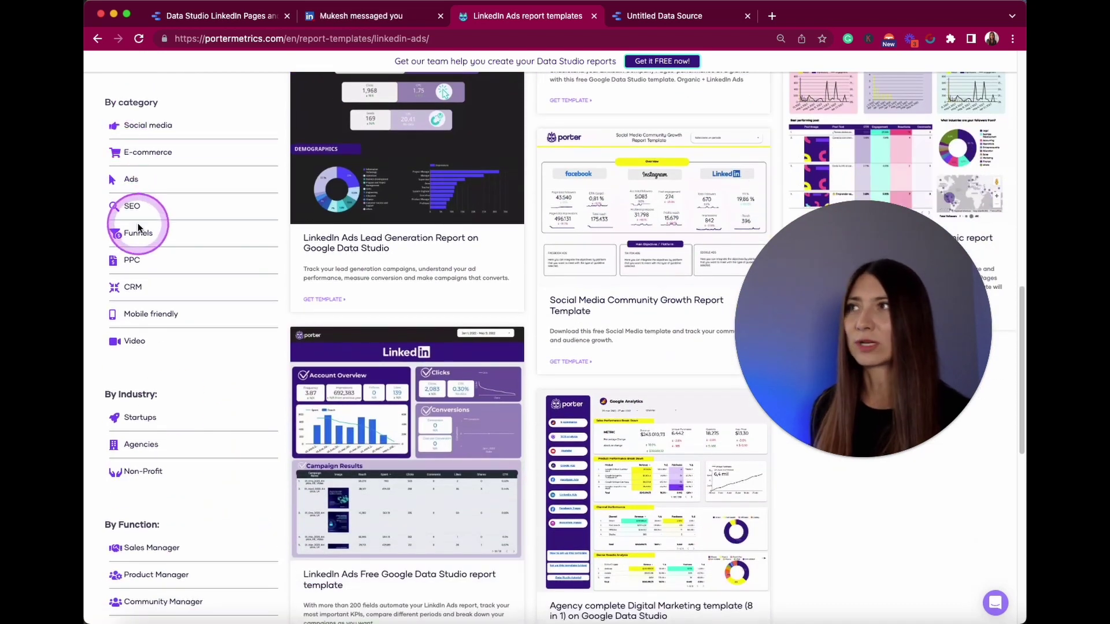
{"action": "left_click", "coordinate": [140, 237]}
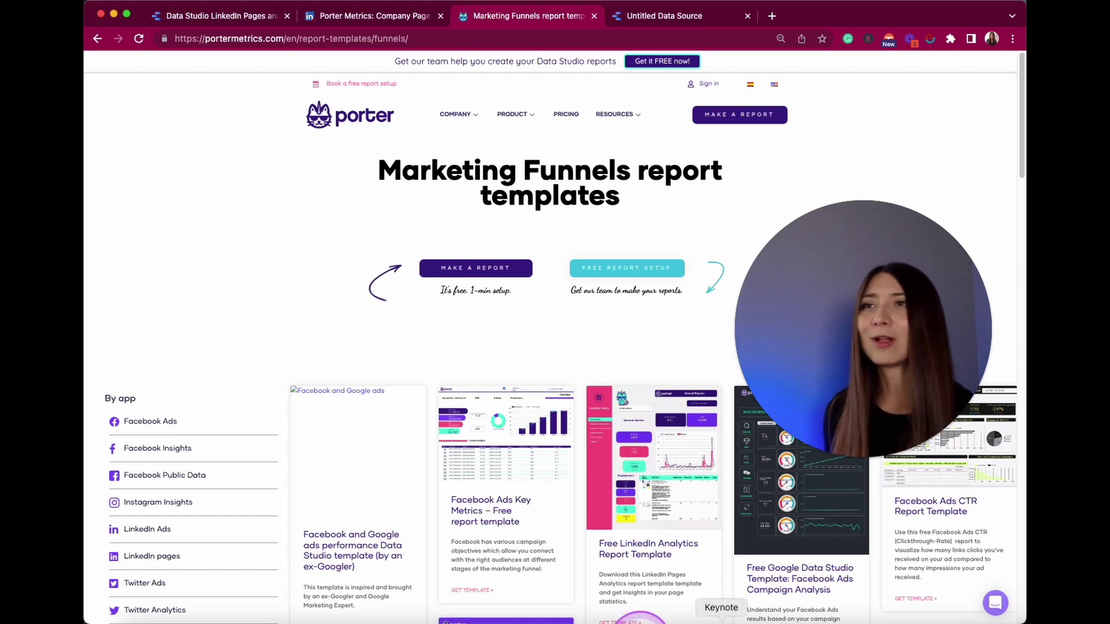
Open the Free LinkedIn Analytics Report Template card in a new tab.
{"action": "scroll", "coordinate": [637, 552], "scroll_direction": "down", "scroll_amount": 5}
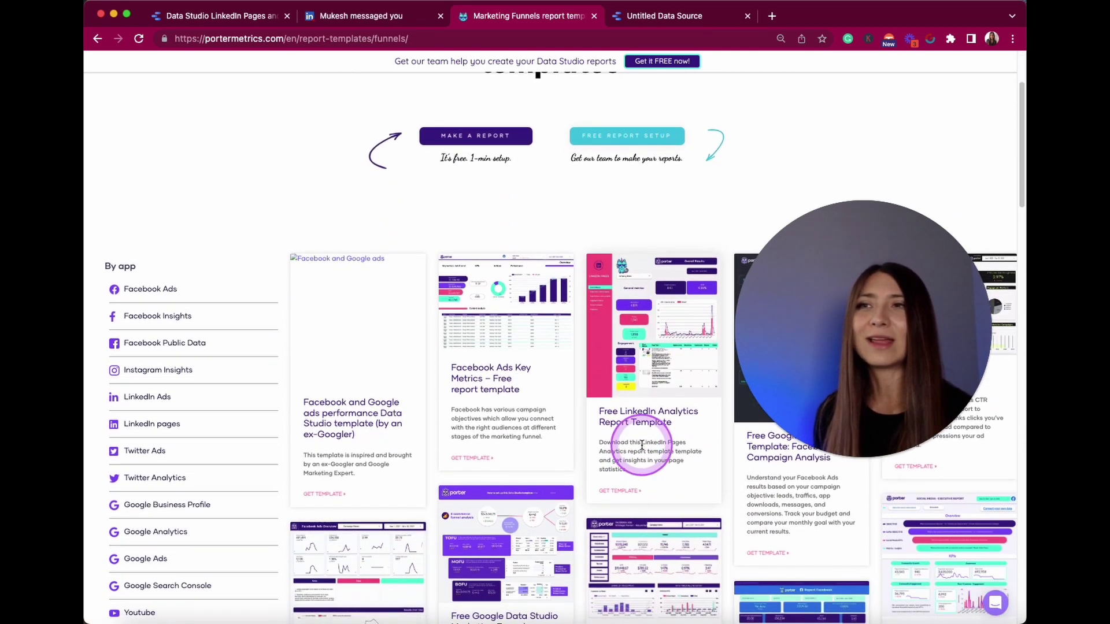
{"action": "left_click", "coordinate": [636, 427]}
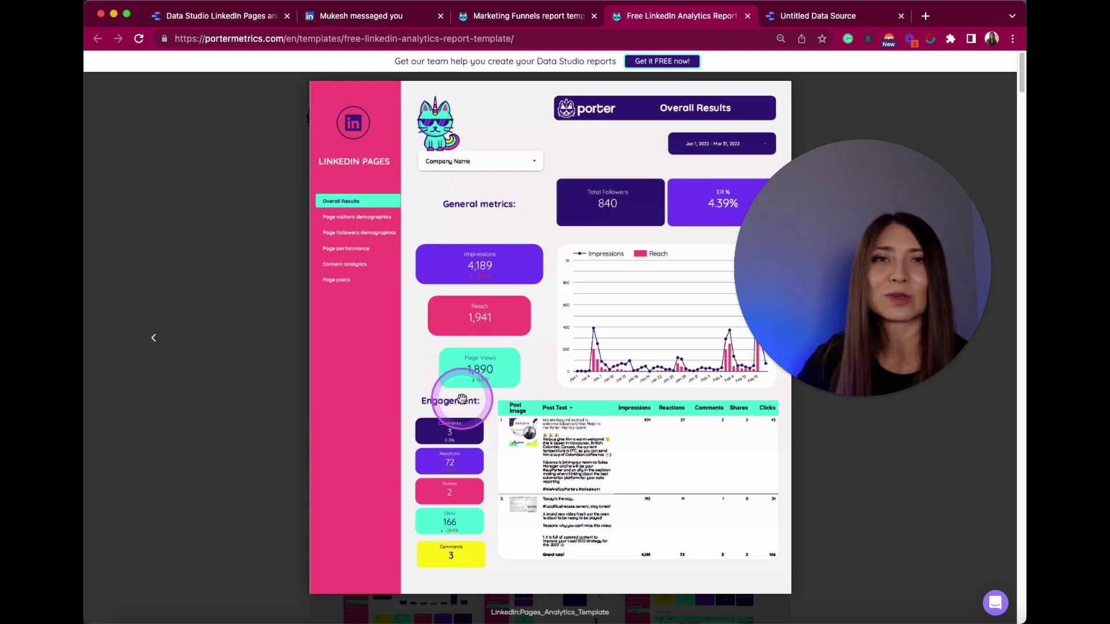
Close the enlarged template preview and preview the Content analytics page thumbnail.
{"action": "left_click", "coordinate": [831, 115]}
{"action": "scroll", "coordinate": [636, 546], "scroll_direction": "down", "scroll_amount": 3}
{"action": "left_click", "coordinate": [562, 401]}
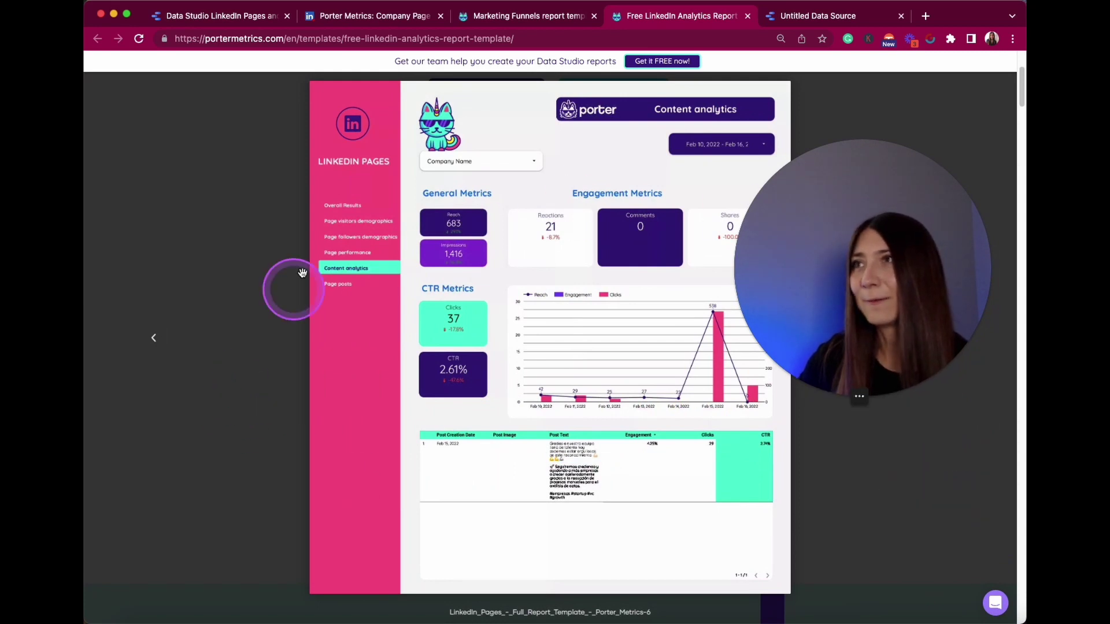
Download the LinkedIn Pages template so it opens as a Data Studio report.
{"action": "left_click", "coordinate": [290, 461]}
{"action": "scroll", "coordinate": [636, 439], "scroll_direction": "down", "scroll_amount": 4}
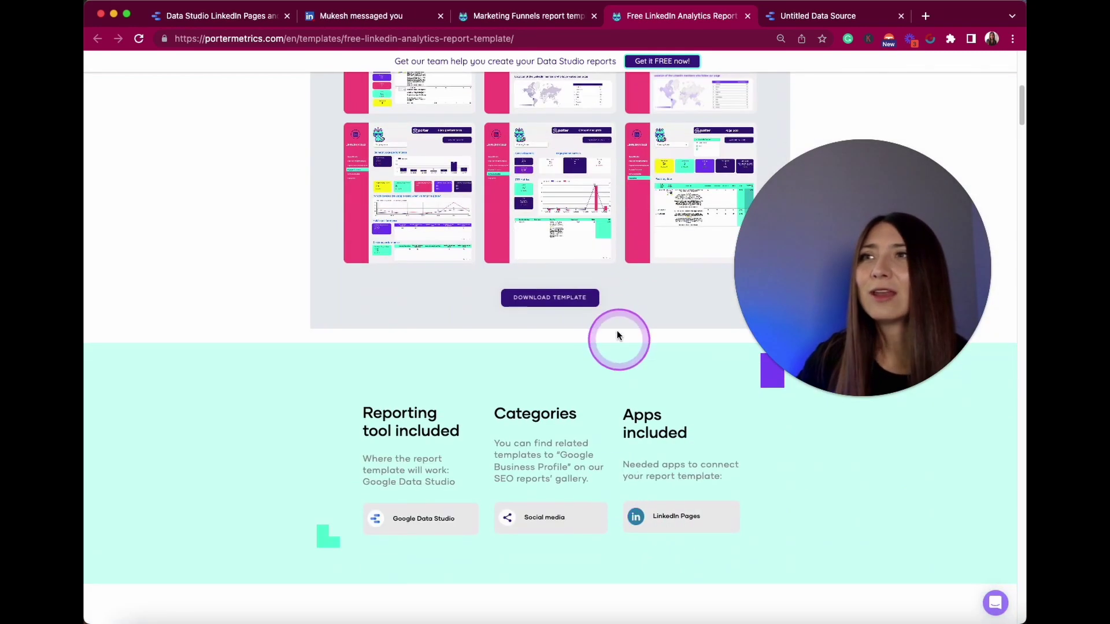
{"action": "left_click", "coordinate": [572, 298]}
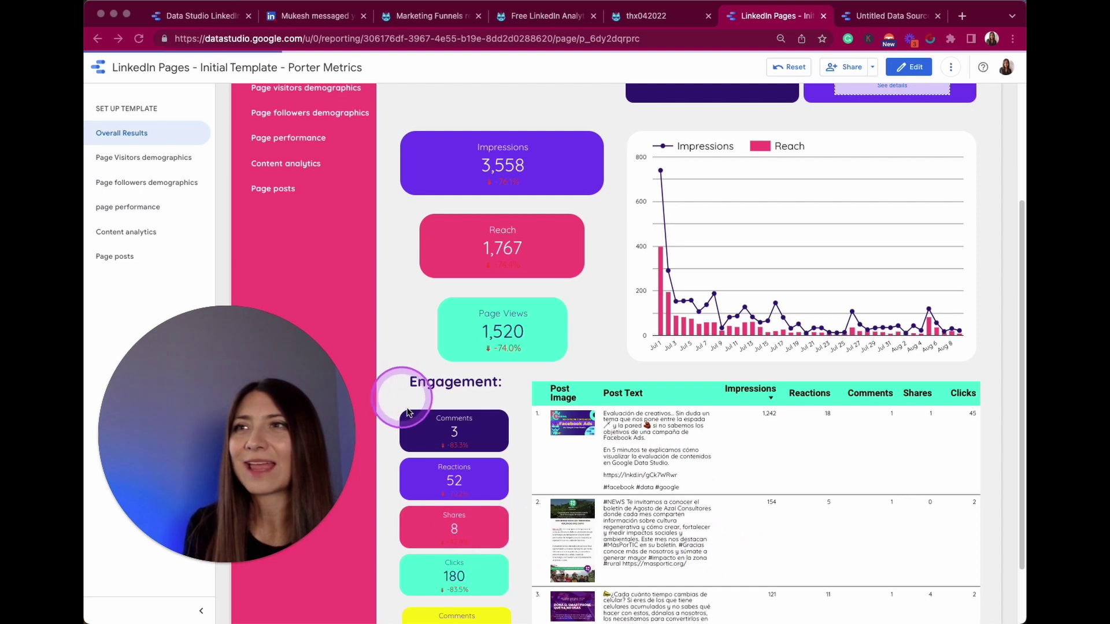
Open the template's SET UP TEMPLATE page explaining copying and reconnecting the LinkedIn Pages source.
{"action": "left_click", "coordinate": [132, 110]}
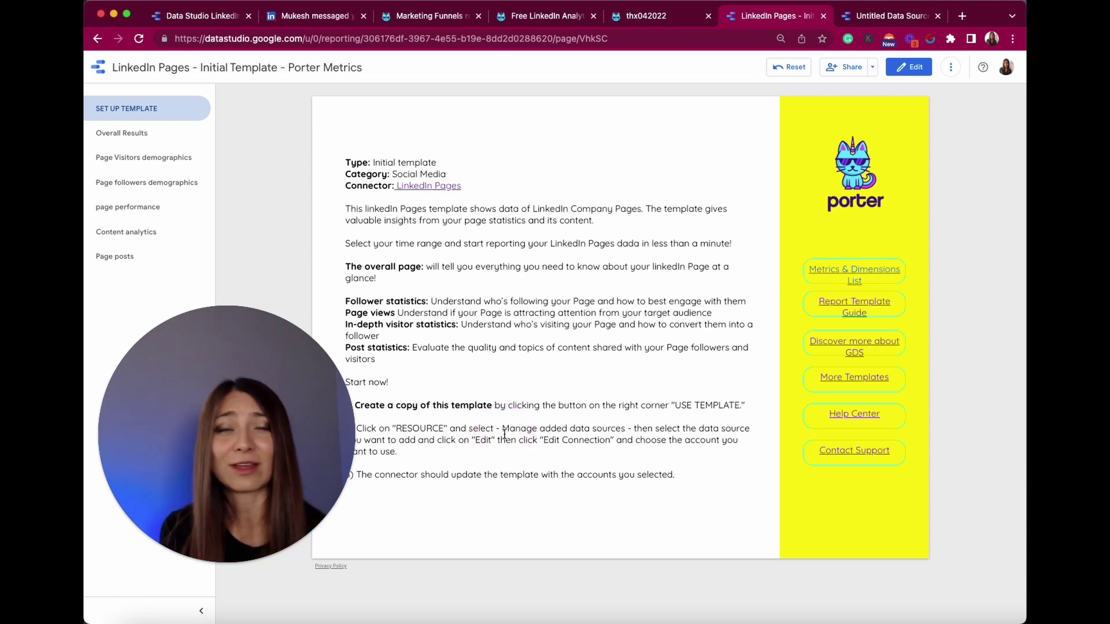
{"action": "left_click", "coordinate": [599, 461]}
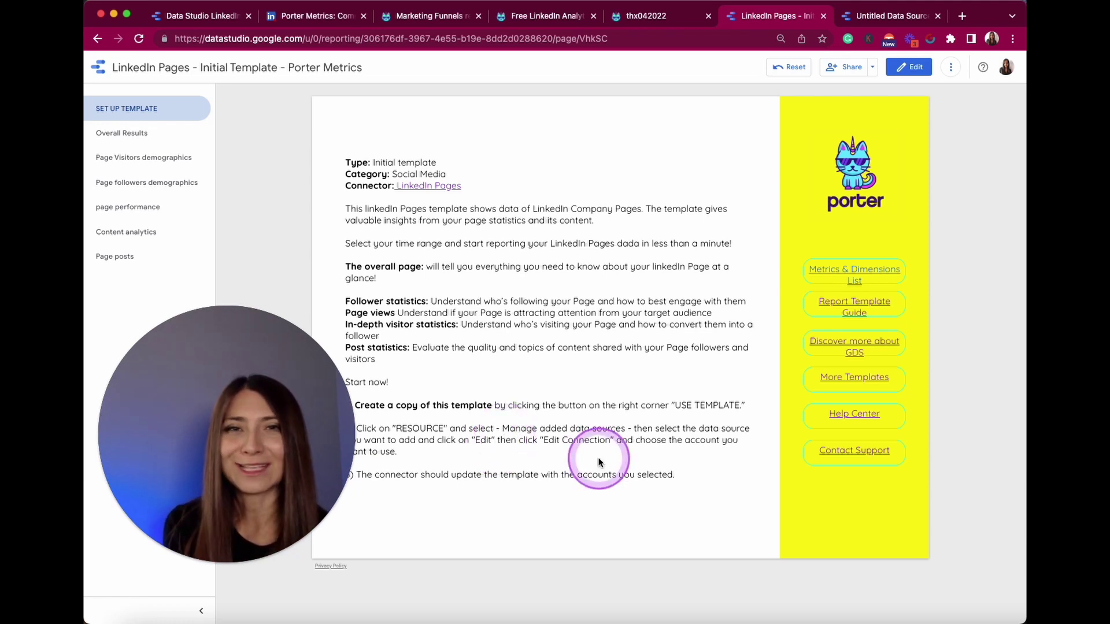